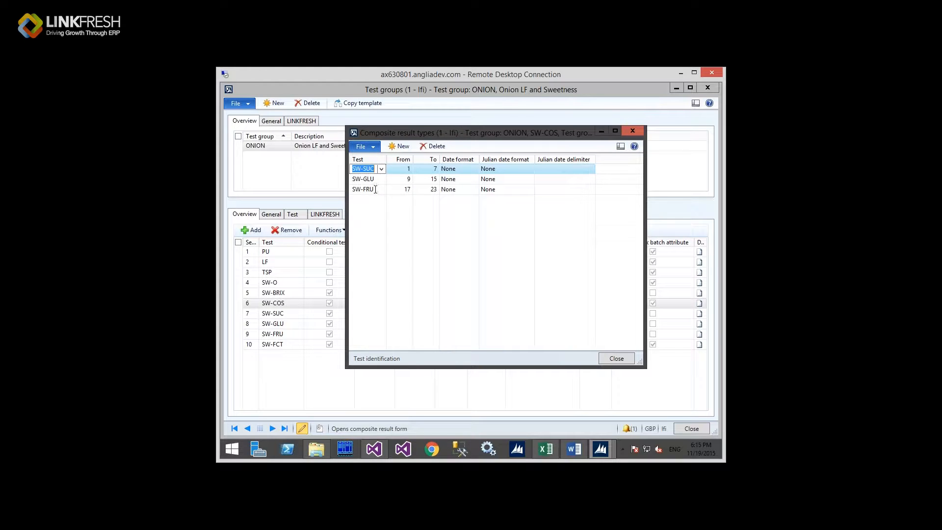
Step: Check the SW-SUC From value in the SW-COS composite result types, then close the dialog
{"action": "left_click", "coordinate": [401, 170]}
{"action": "left_click", "coordinate": [400, 171]}
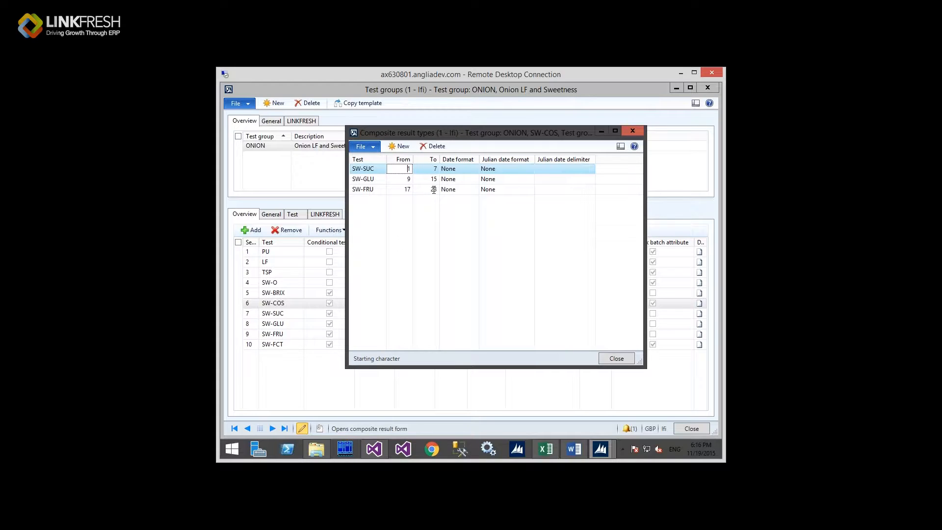
{"action": "left_click", "coordinate": [632, 131]}
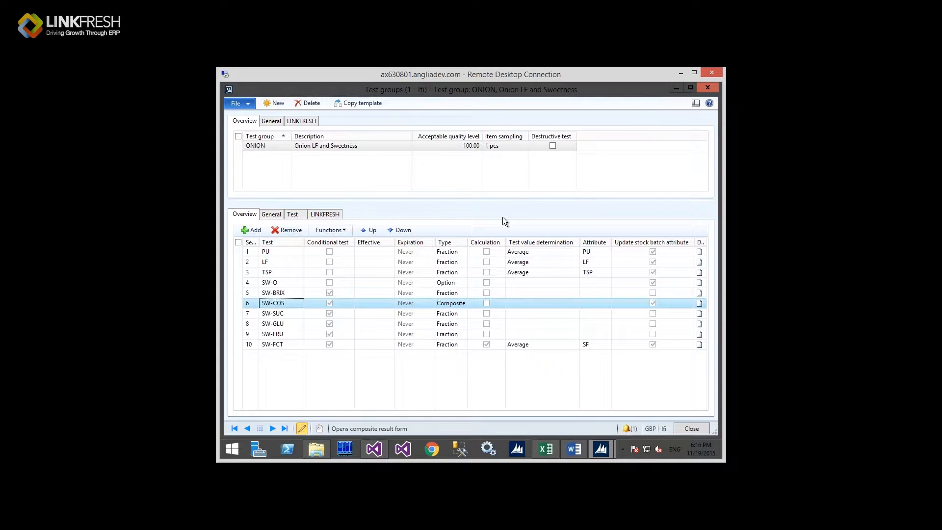
Step: Step through the SW-SUC, SW-GLU, SW-FRU and SW-FCT test lines and show SW-FCT's Functions list
{"action": "left_click", "coordinate": [293, 311]}
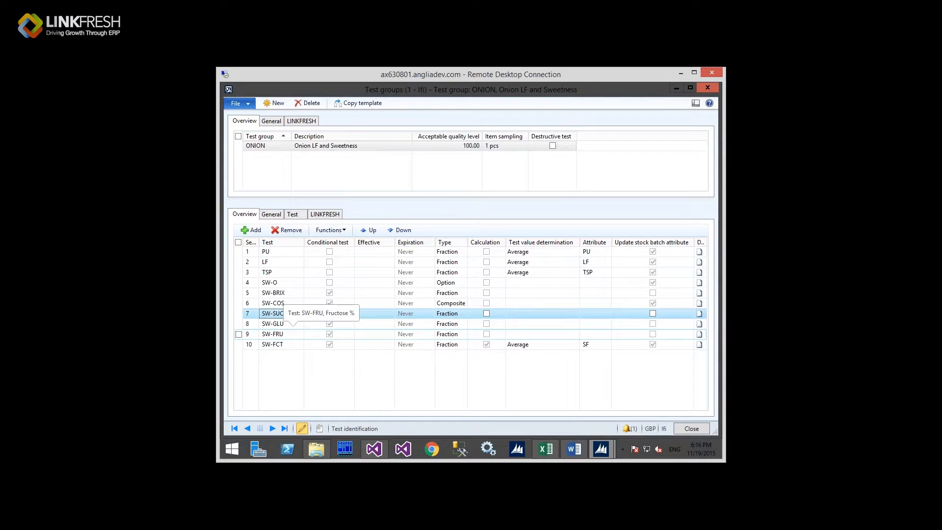
{"action": "left_click", "coordinate": [282, 335], "text": "shift"}
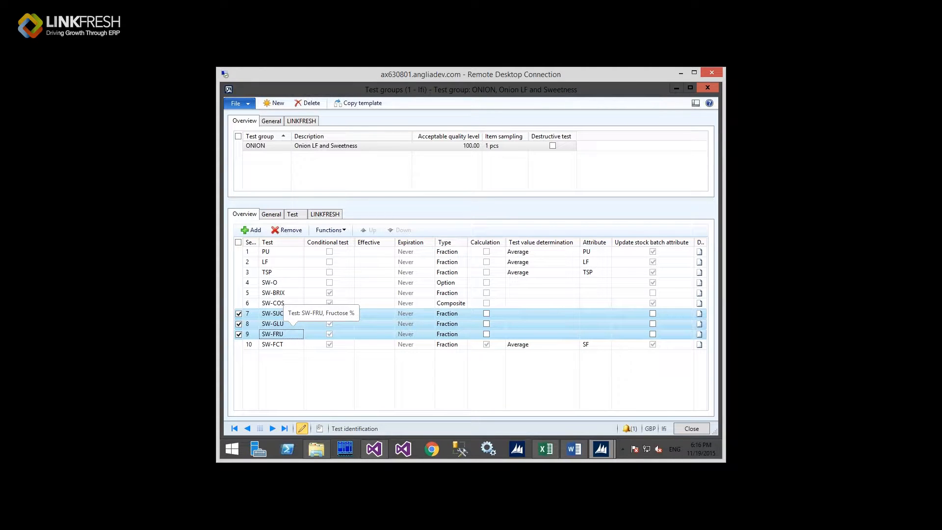
{"action": "left_click", "coordinate": [277, 315]}
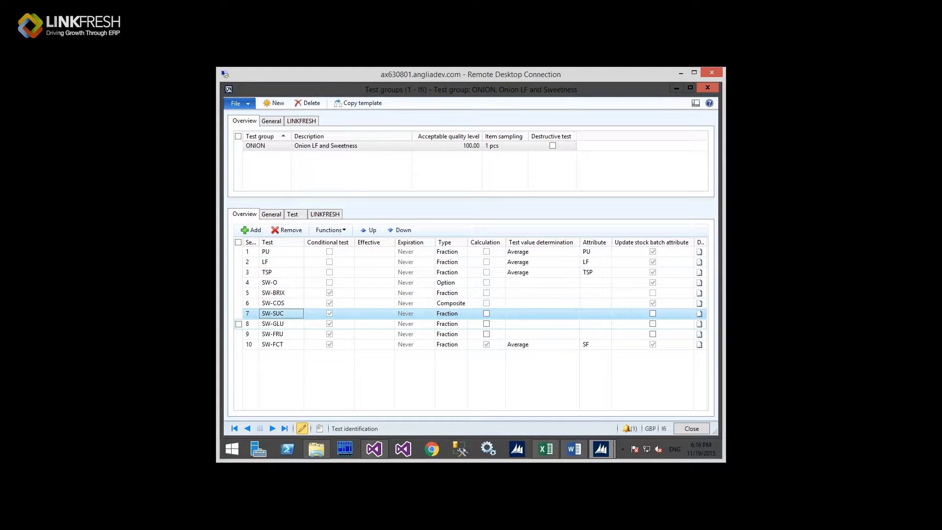
{"action": "left_click", "coordinate": [281, 326]}
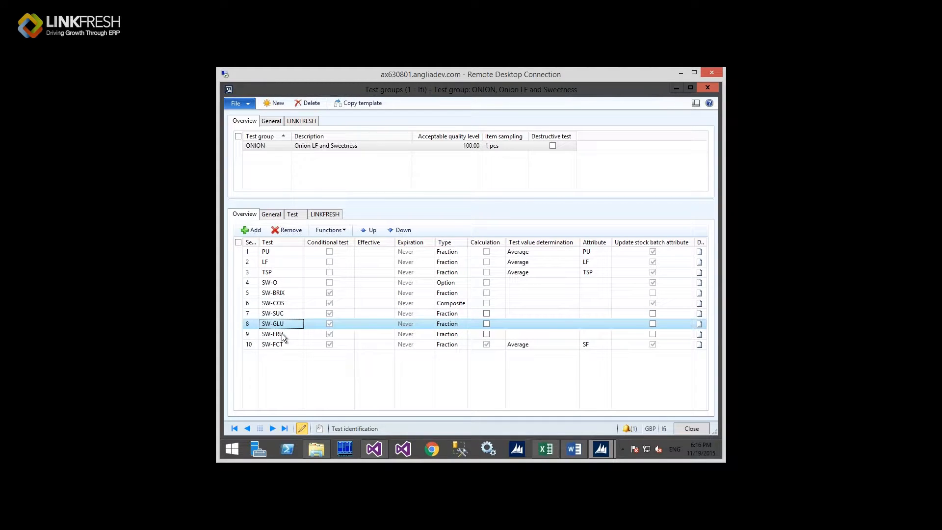
{"action": "left_click", "coordinate": [286, 334]}
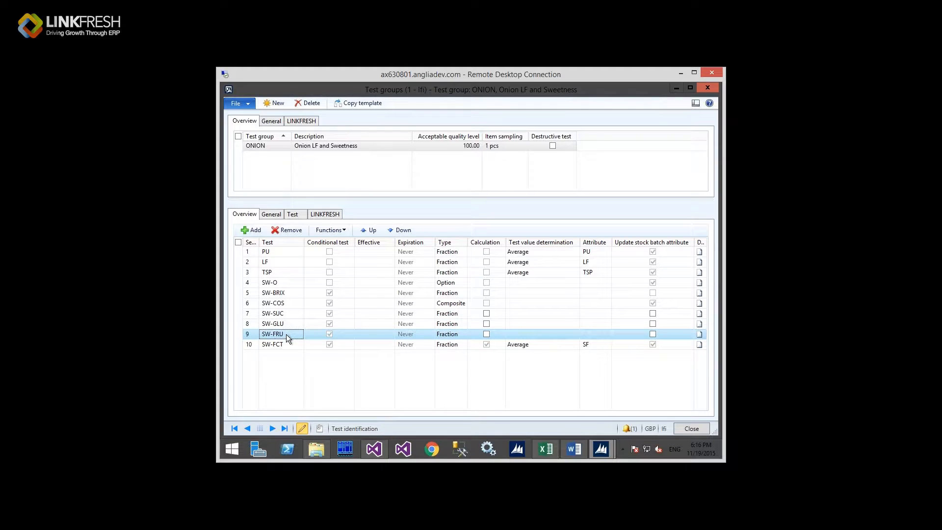
{"action": "left_click", "coordinate": [292, 343]}
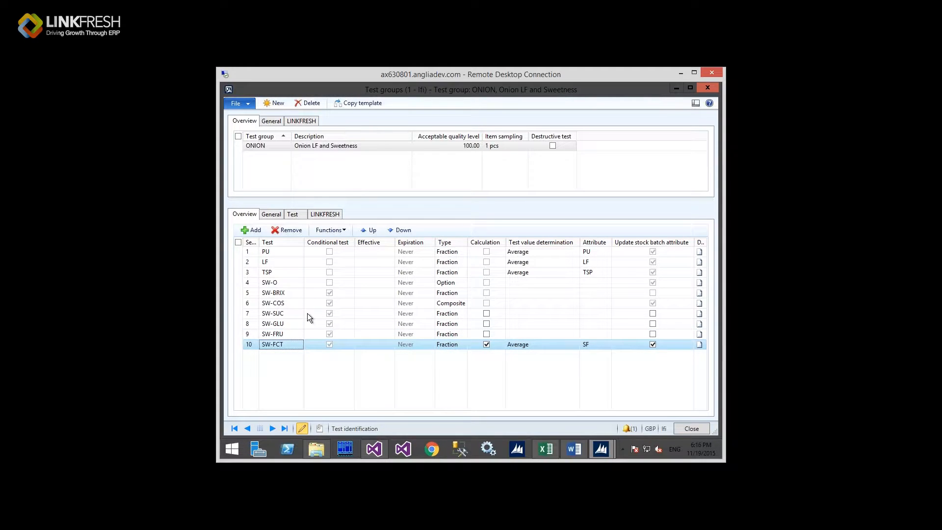
{"action": "left_click", "coordinate": [336, 231]}
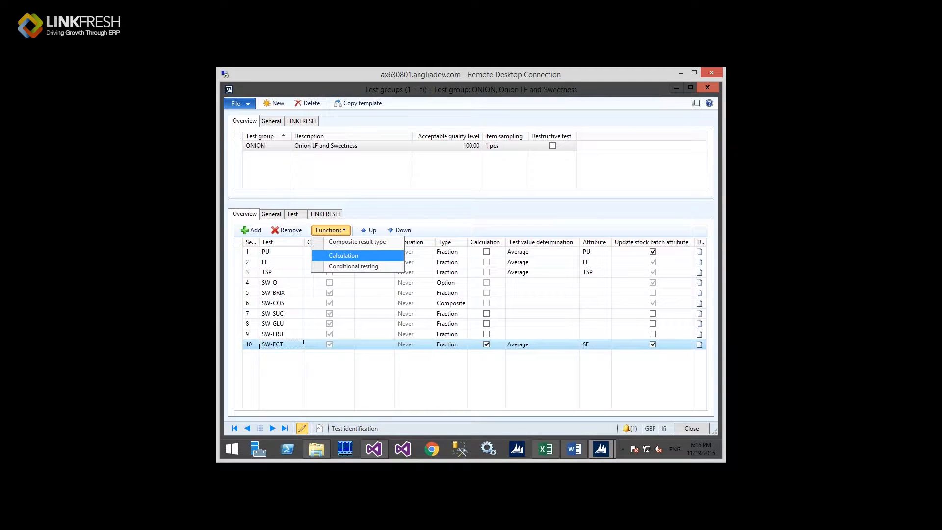
Step: Inspect SW-FCT's calculation (SW-GLU × 0.75, SW-FRU × 1.75, plus SW-SUC), then close it
{"action": "left_click", "coordinate": [343, 255]}
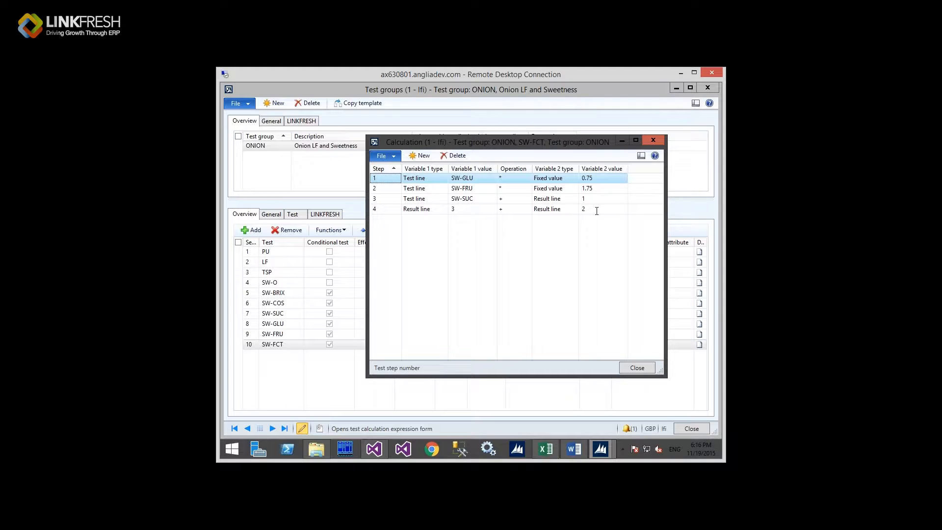
{"action": "left_click", "coordinate": [285, 345]}
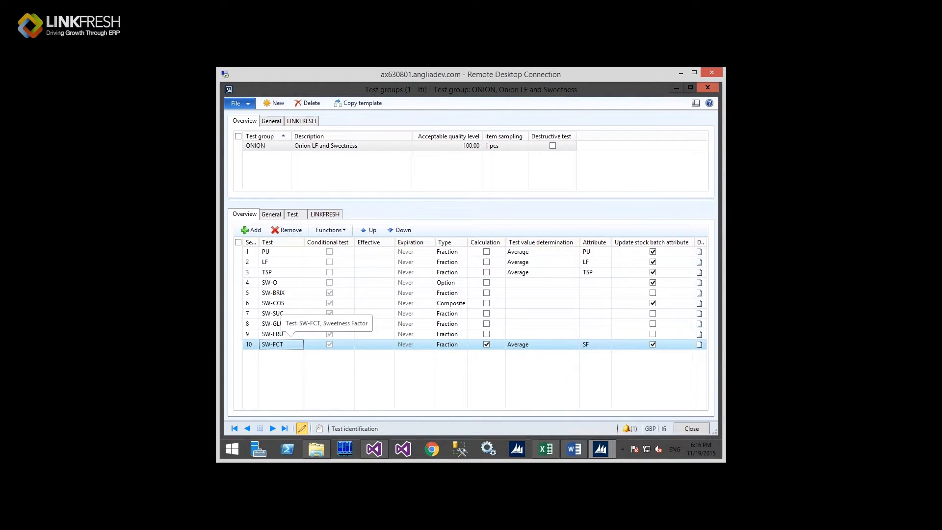
{"action": "key", "text": "alt+Tab"}
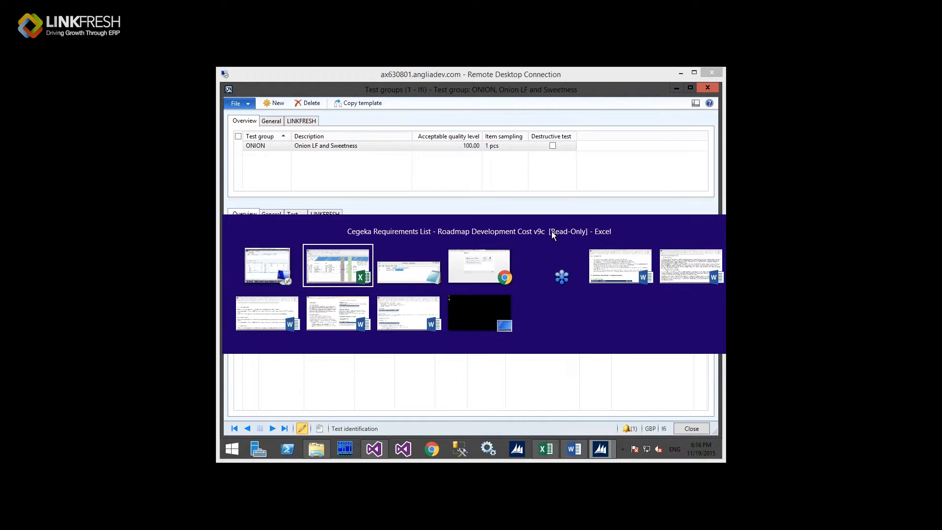
{"action": "key", "text": "Escape"}
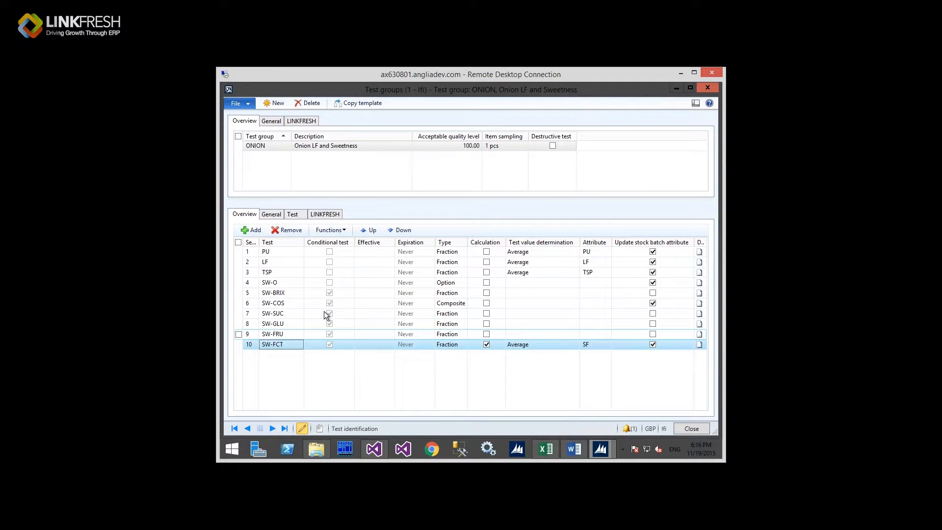
{"action": "left_click", "coordinate": [343, 231]}
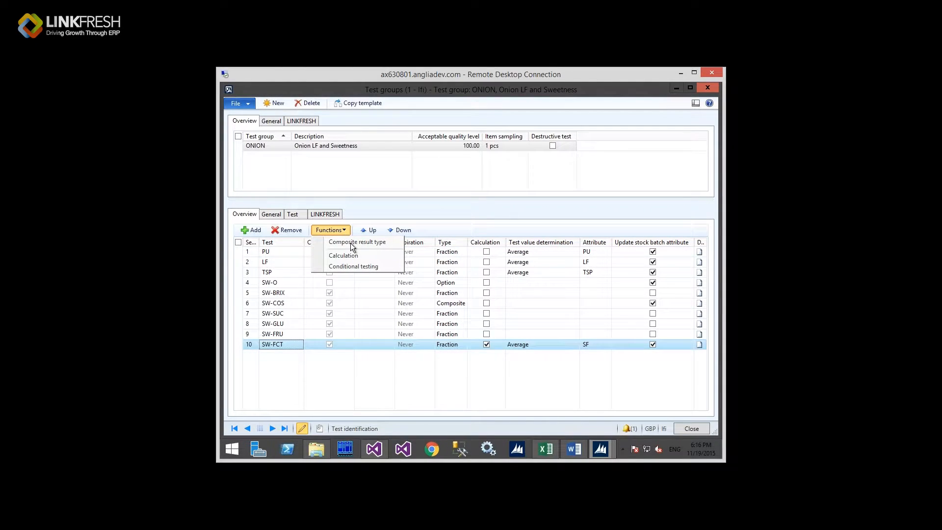
{"action": "left_click", "coordinate": [360, 266]}
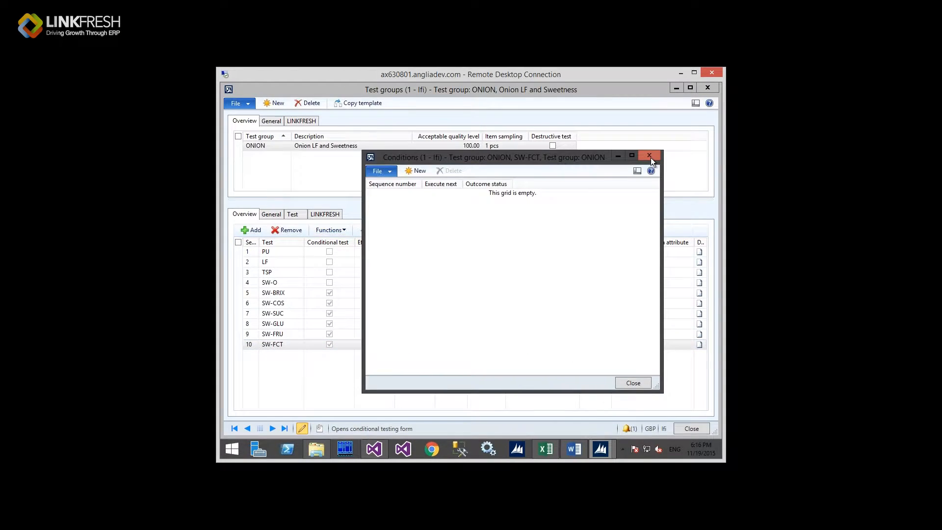
{"action": "left_click", "coordinate": [650, 156]}
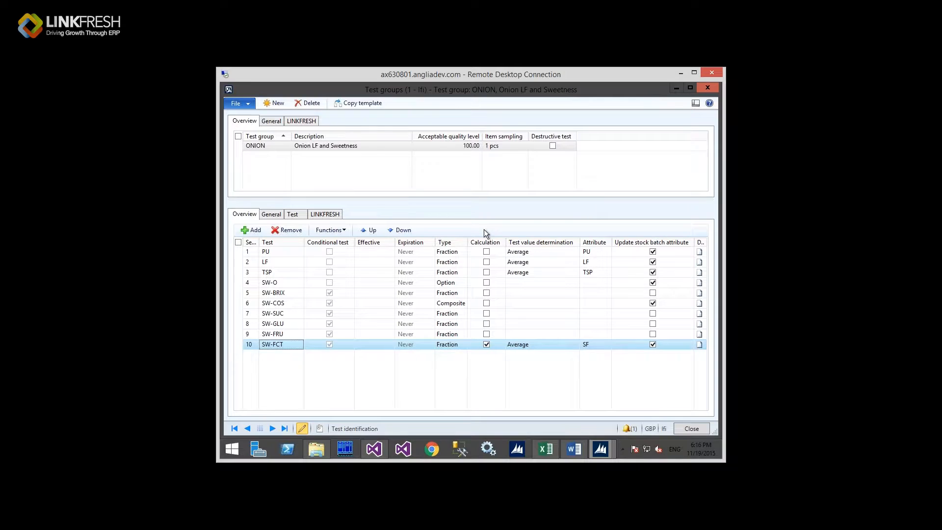
Step: Select SW-O, then SW-BRIX, and view SW-BRIX's LINKFRESH settings (Average determination, RAG Amber)
{"action": "left_click", "coordinate": [288, 282]}
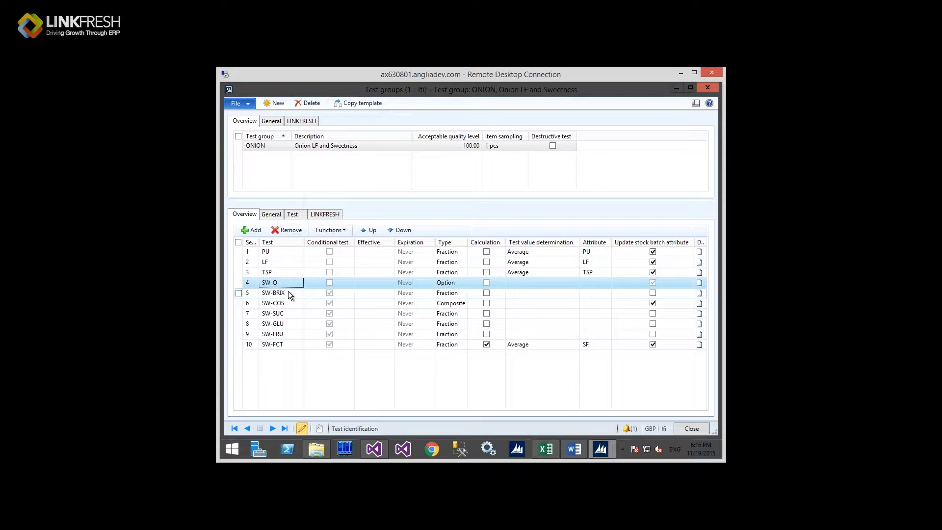
{"action": "left_click", "coordinate": [289, 292]}
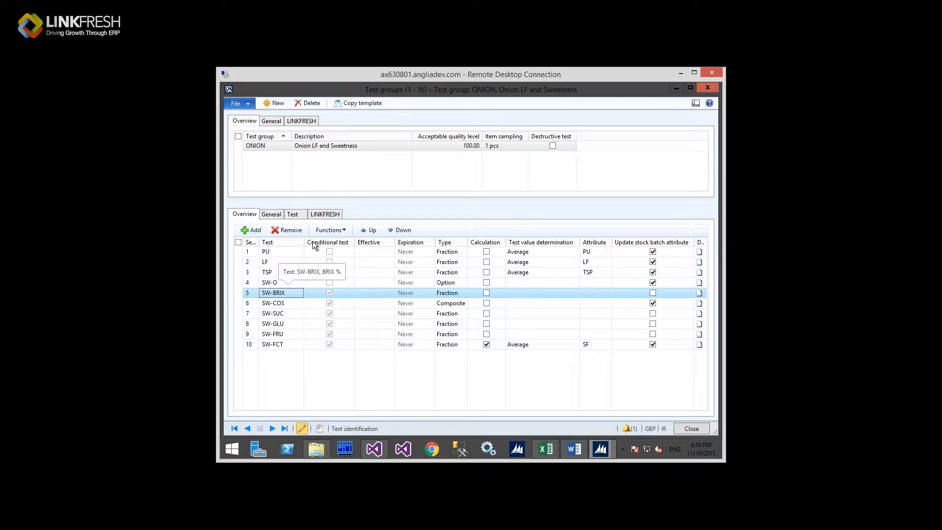
{"action": "left_click", "coordinate": [325, 214]}
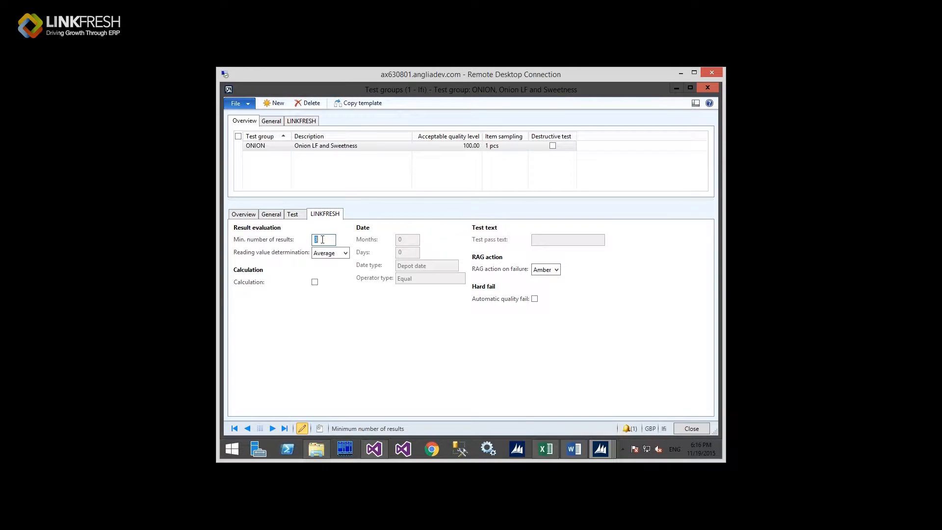
Step: Enter 3 as SW-BRIX's minimum number of results and return to the Overview list
{"action": "type", "text": "3"}
{"action": "left_click", "coordinate": [245, 214]}
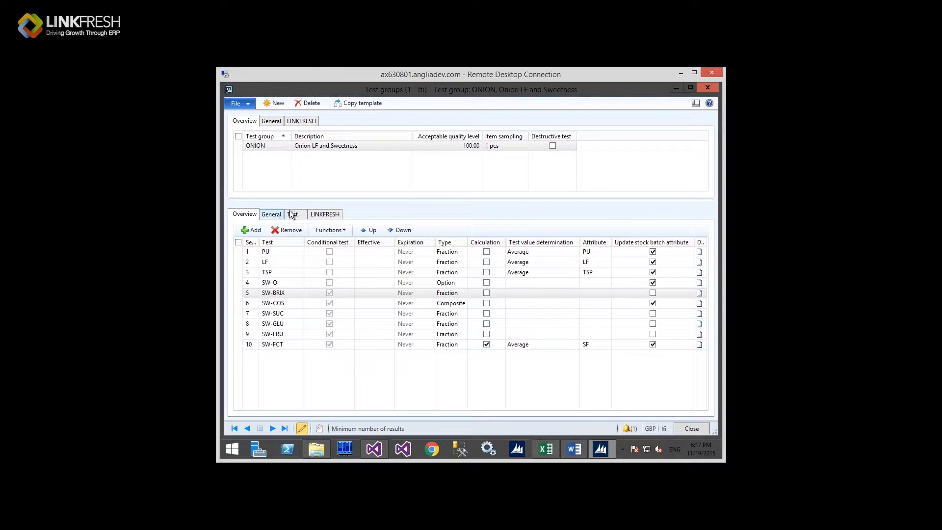
{"action": "left_click", "coordinate": [325, 213]}
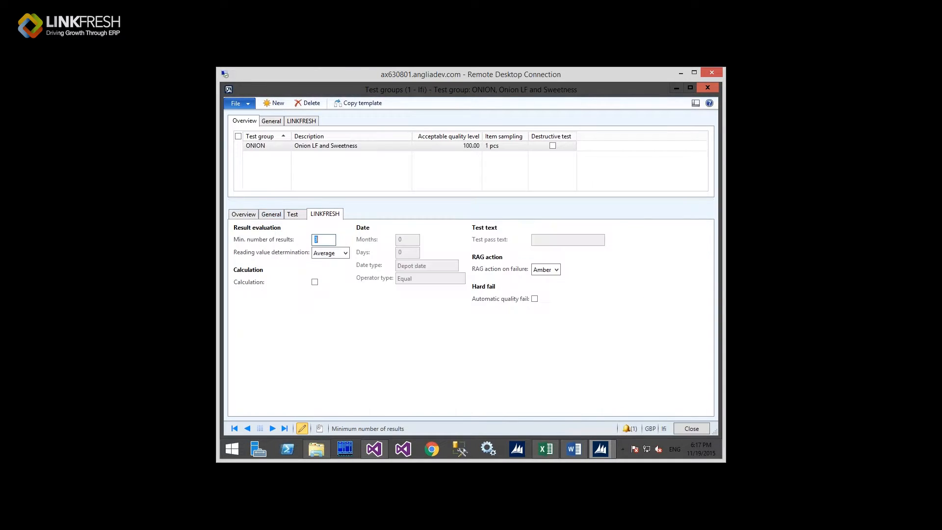
{"action": "left_click", "coordinate": [345, 253]}
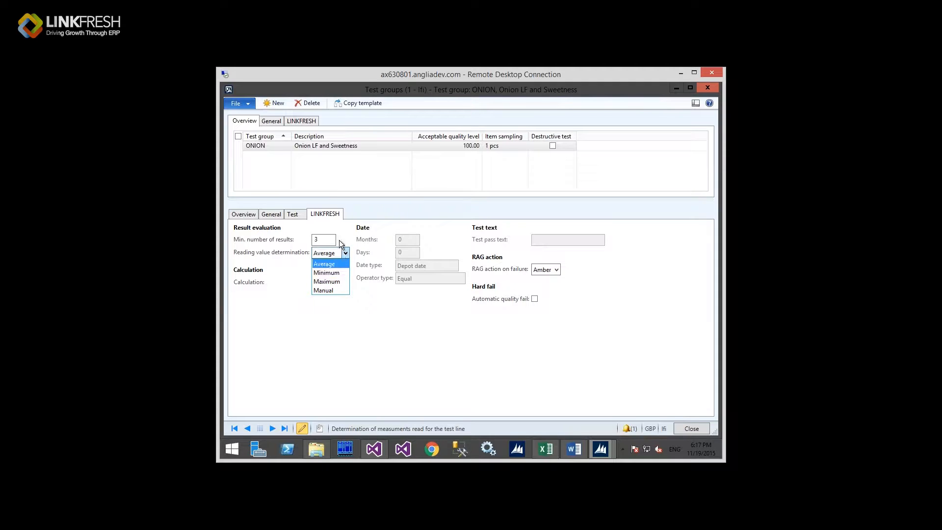
{"action": "left_click", "coordinate": [243, 217]}
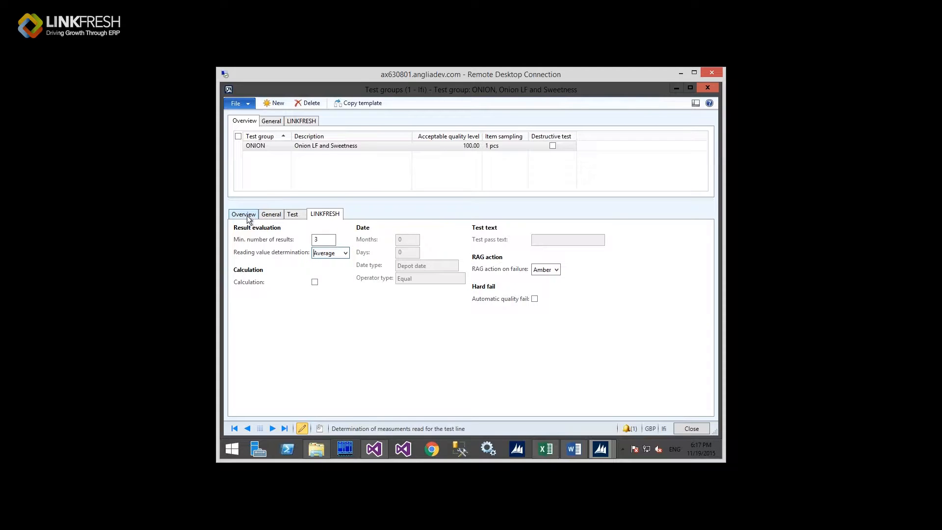
{"action": "left_click", "coordinate": [246, 216]}
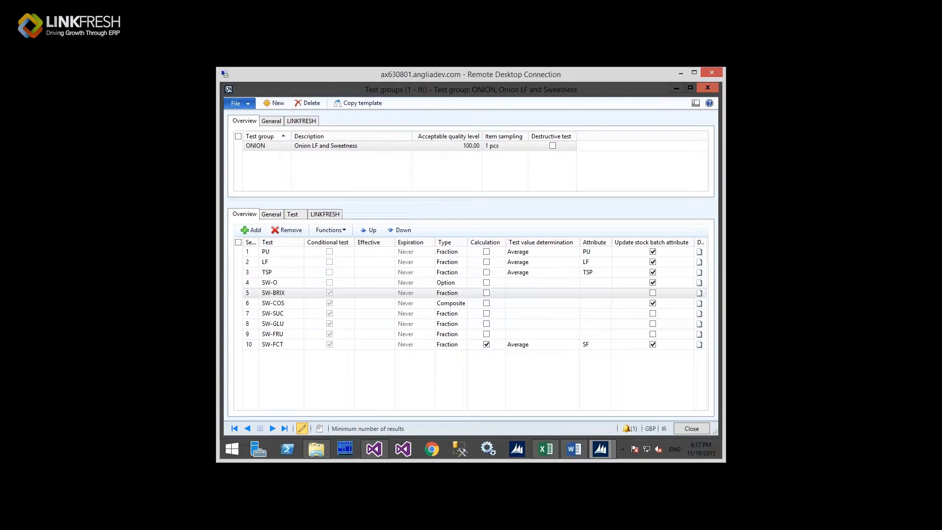
{"action": "left_click", "coordinate": [260, 146]}
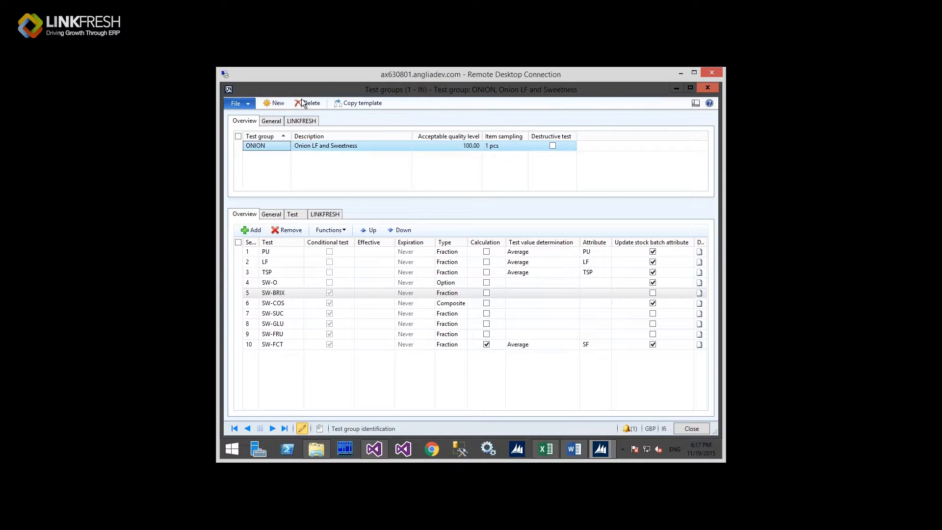
Step: Close the ONION test group and the empty Calculation window, then open Quality associations
{"action": "left_click", "coordinate": [229, 90]}
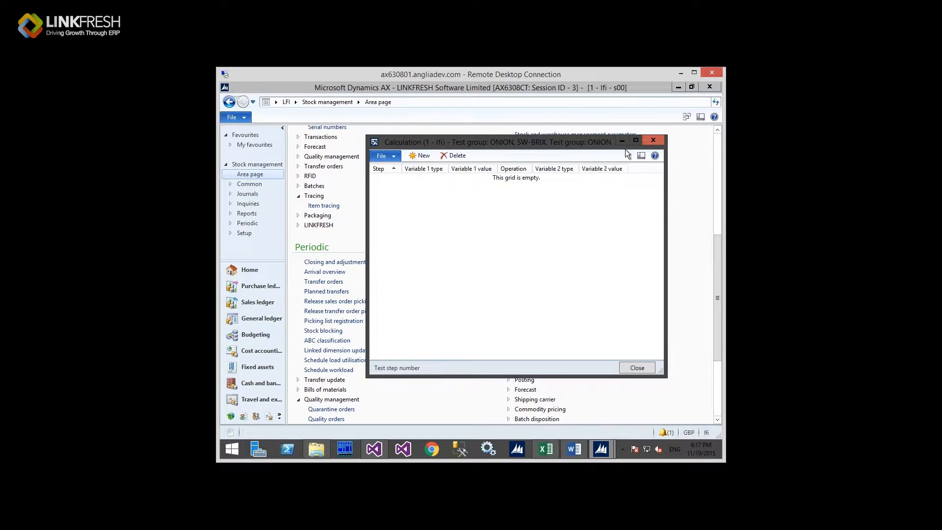
{"action": "left_click", "coordinate": [653, 141]}
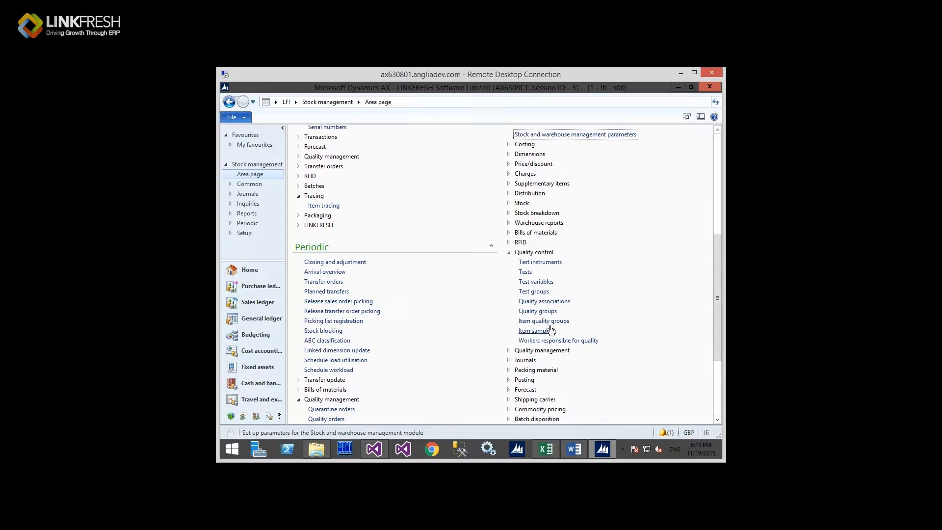
{"action": "left_click", "coordinate": [550, 301]}
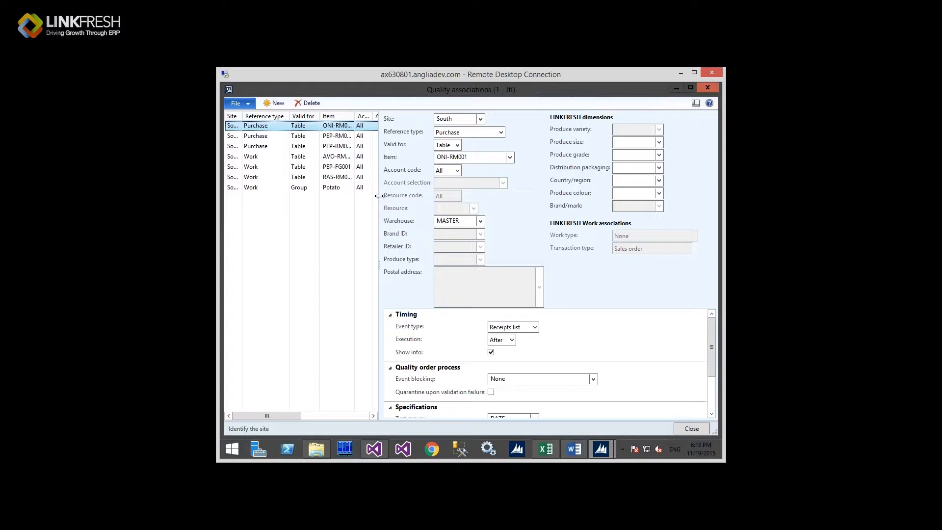
Step: Widen the associations grid to show the Acc./Resource code columns and select the RAS-RM001 work association
{"action": "left_click_drag", "start_coordinate": [379, 199], "coordinate": [430, 193]}
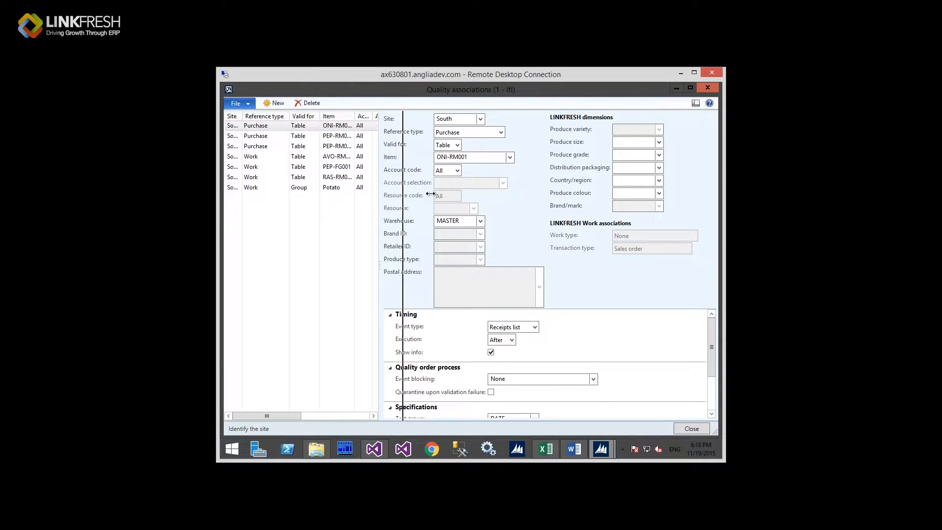
{"action": "left_click_drag", "start_coordinate": [430, 194], "coordinate": [431, 195]}
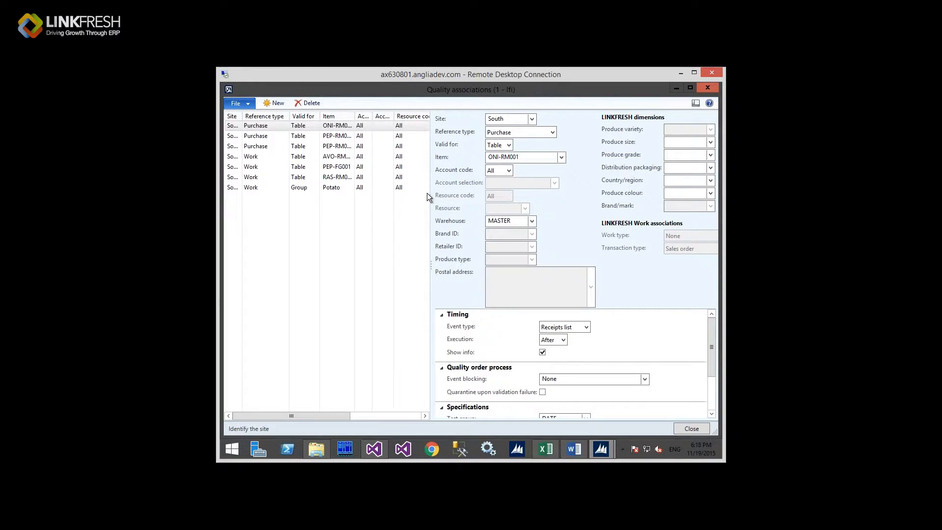
{"action": "left_click_drag", "start_coordinate": [433, 199], "coordinate": [422, 202]}
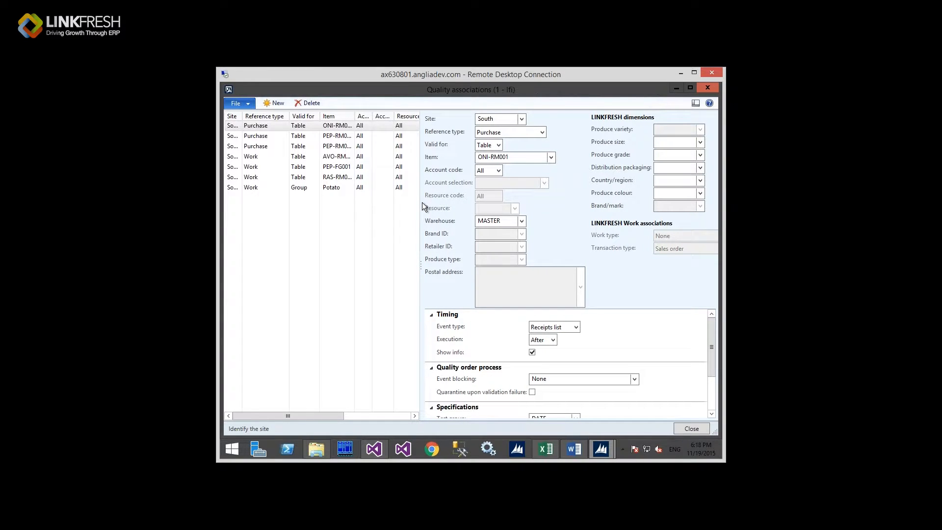
{"action": "left_click_drag", "start_coordinate": [419, 202], "coordinate": [418, 202]}
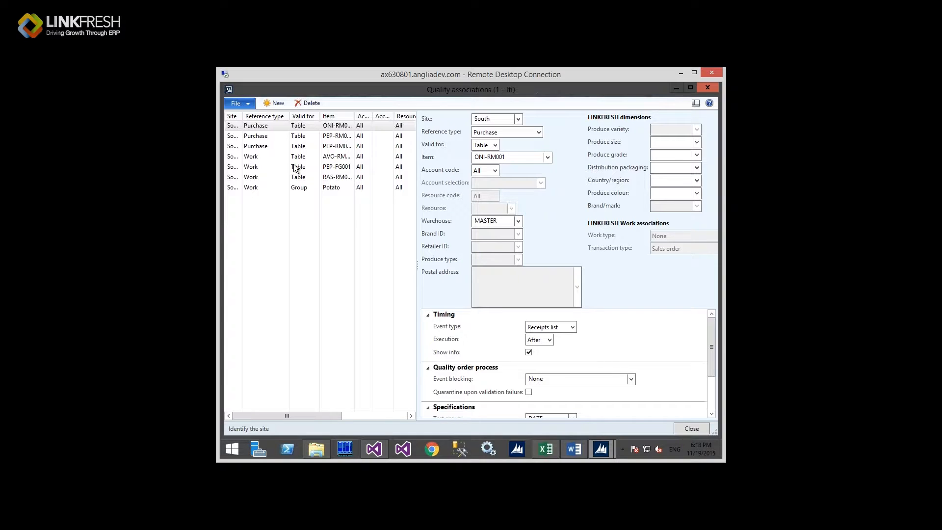
{"action": "left_click", "coordinate": [263, 176]}
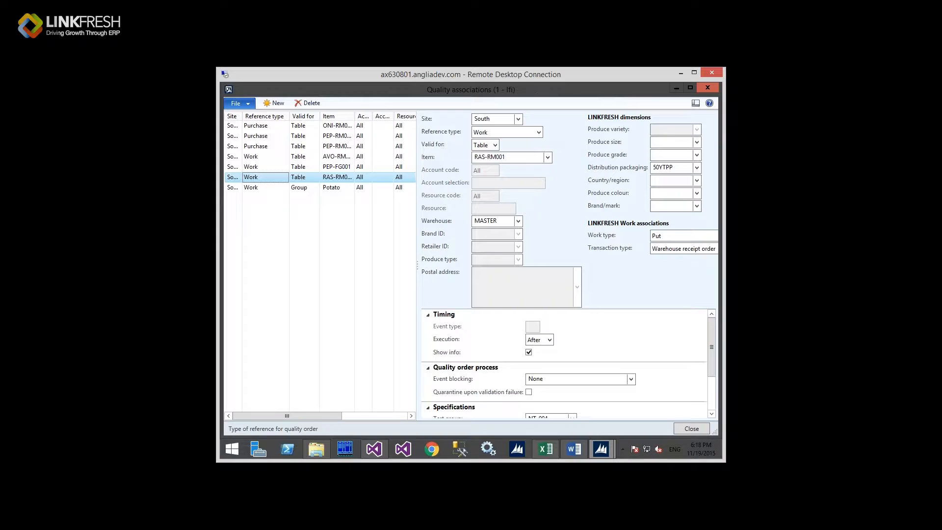
Step: Narrow the associations grid slightly and display the PEP-FG001 Works order association
{"action": "left_click", "coordinate": [416, 265]}
{"action": "left_click_drag", "start_coordinate": [416, 265], "coordinate": [404, 265]}
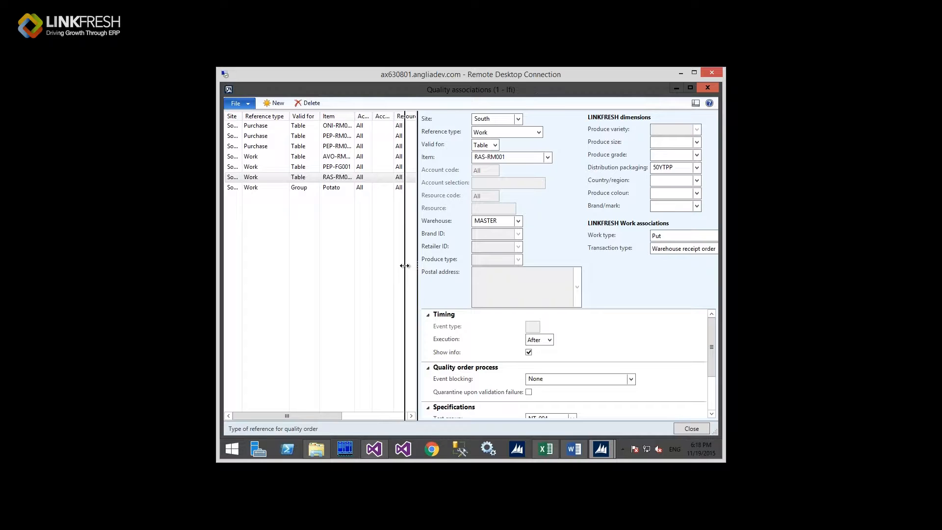
{"action": "left_click_drag", "start_coordinate": [405, 266], "coordinate": [404, 266]}
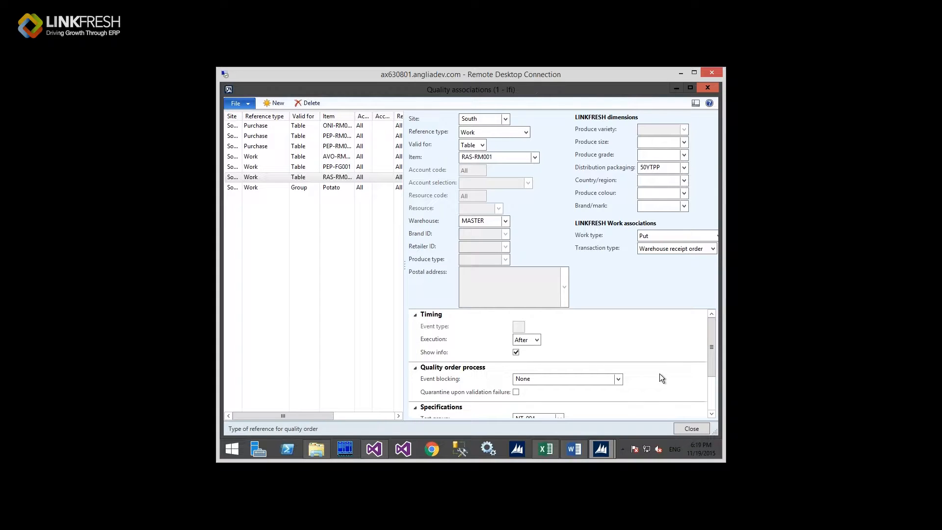
{"action": "left_click", "coordinate": [335, 168]}
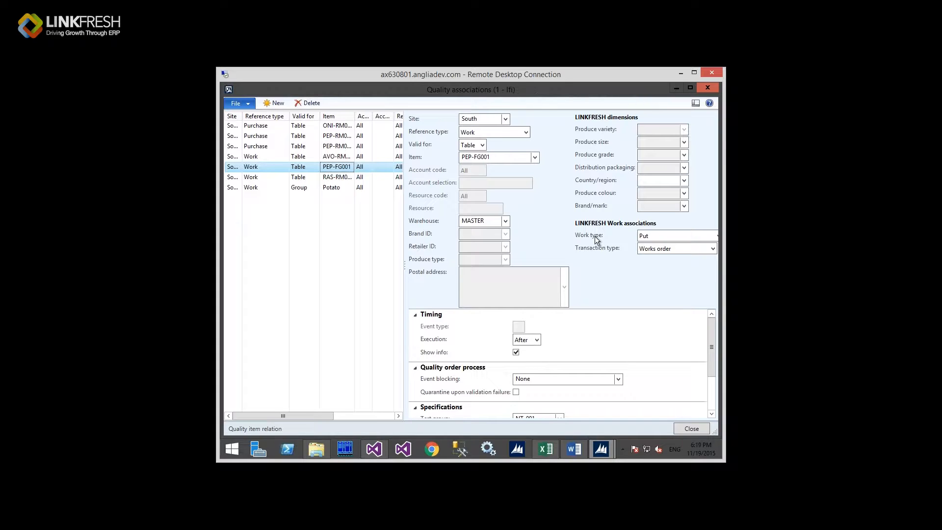
{"action": "left_click", "coordinate": [487, 120]}
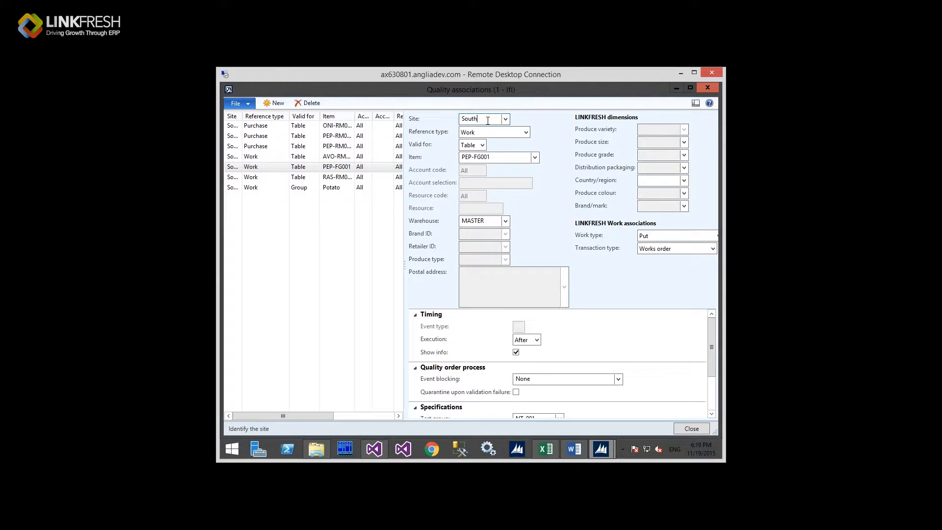
{"action": "left_click_drag", "start_coordinate": [479, 119], "coordinate": [459, 118]}
{"action": "left_click", "coordinate": [494, 157]}
{"action": "key", "text": "shift+Left"}
{"action": "key", "text": "shift+Left"}
{"action": "key", "text": "shift+Left"}
{"action": "key", "text": "shift+Left"}
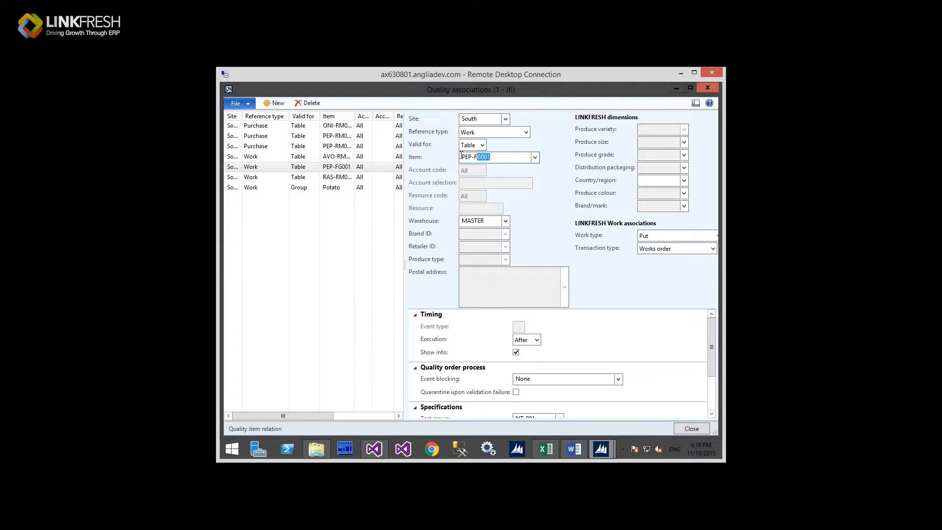
{"action": "key", "text": "shift+Left"}
{"action": "key", "text": "shift+Left"}
{"action": "key", "text": "shift+Left"}
{"action": "key", "text": "shift+Left"}
{"action": "key", "text": "shift+Left"}
{"action": "left_click", "coordinate": [491, 157]}
{"action": "left_click", "coordinate": [490, 222]}
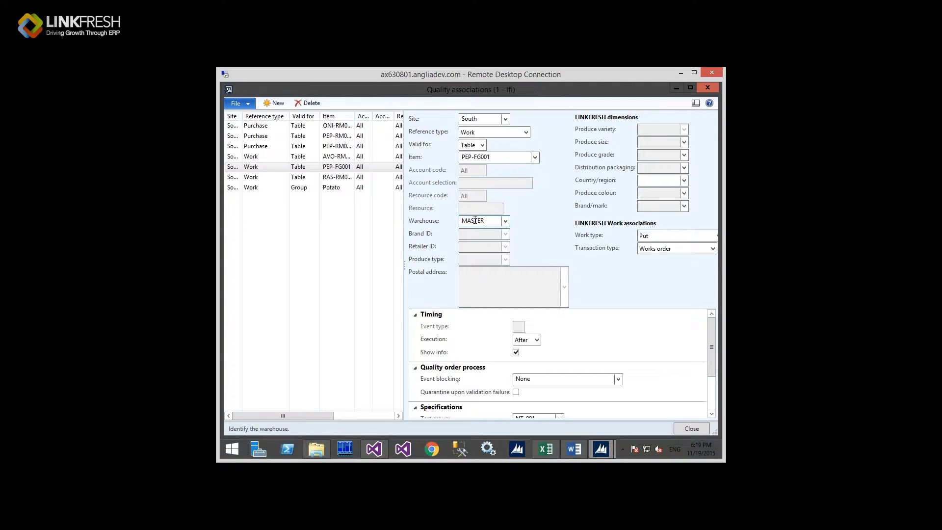
{"action": "double_click", "coordinate": [461, 221]}
{"action": "left_click", "coordinate": [658, 236]}
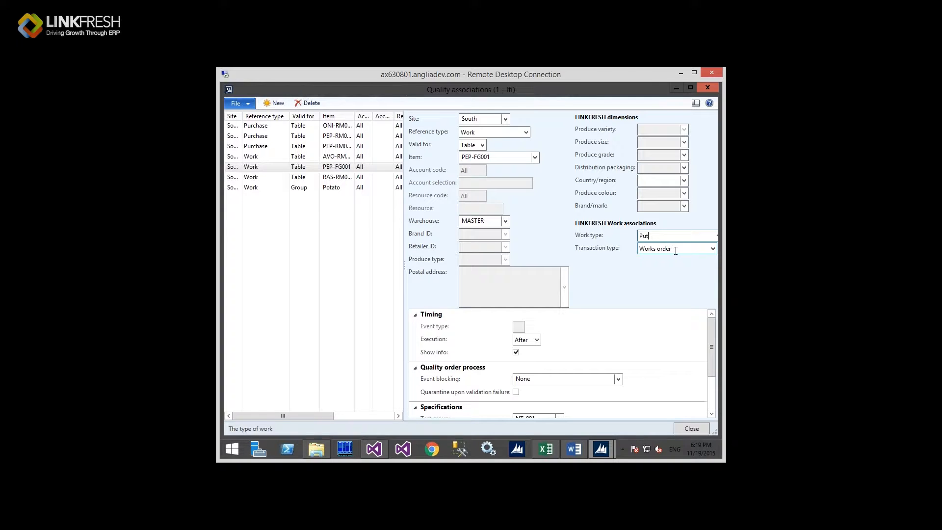
{"action": "left_click", "coordinate": [677, 250]}
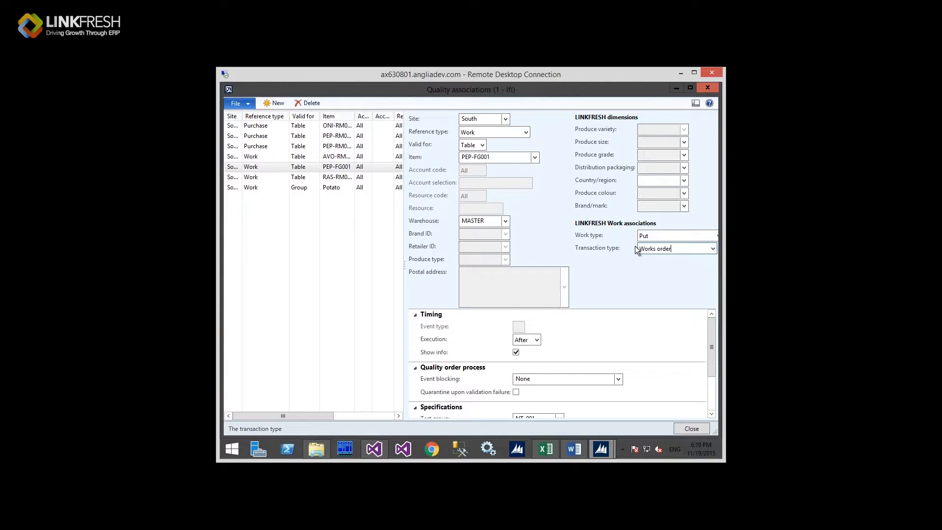
{"action": "left_click", "coordinate": [663, 234]}
{"action": "left_click", "coordinate": [526, 338]}
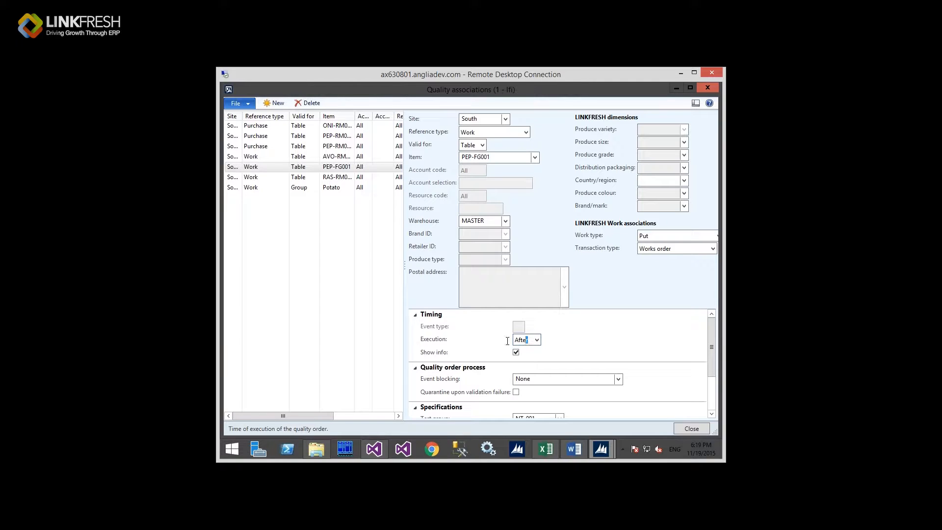
{"action": "left_click_drag", "start_coordinate": [507, 341], "coordinate": [501, 341]}
Step: Review PEP-FG001's item sampling of 10% and its test group NT-001
{"action": "left_click_drag", "start_coordinate": [712, 339], "coordinate": [711, 352]}
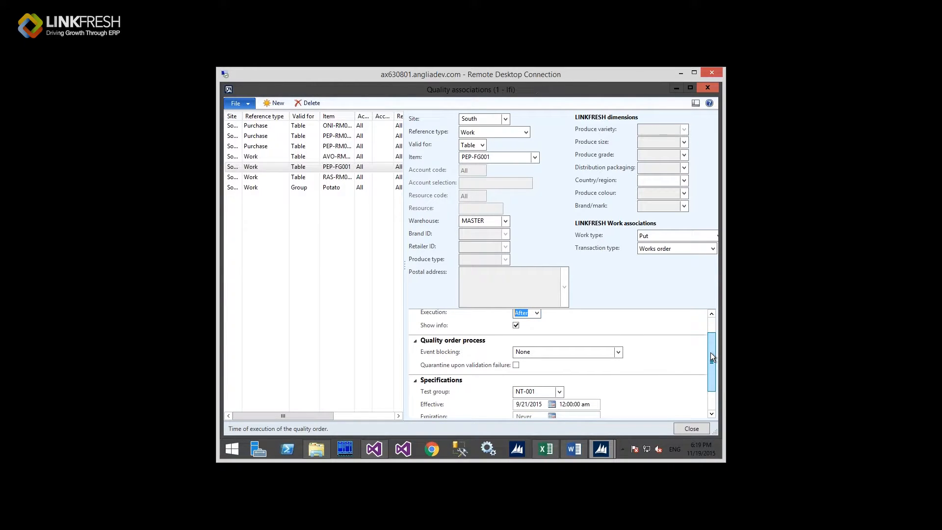
{"action": "left_click_drag", "start_coordinate": [711, 352], "coordinate": [711, 342]}
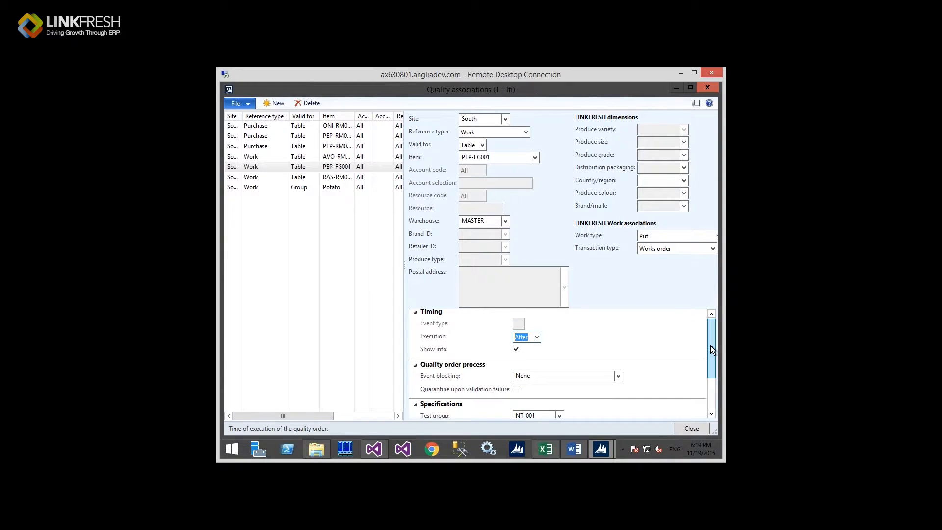
{"action": "left_click_drag", "start_coordinate": [710, 351], "coordinate": [707, 381]}
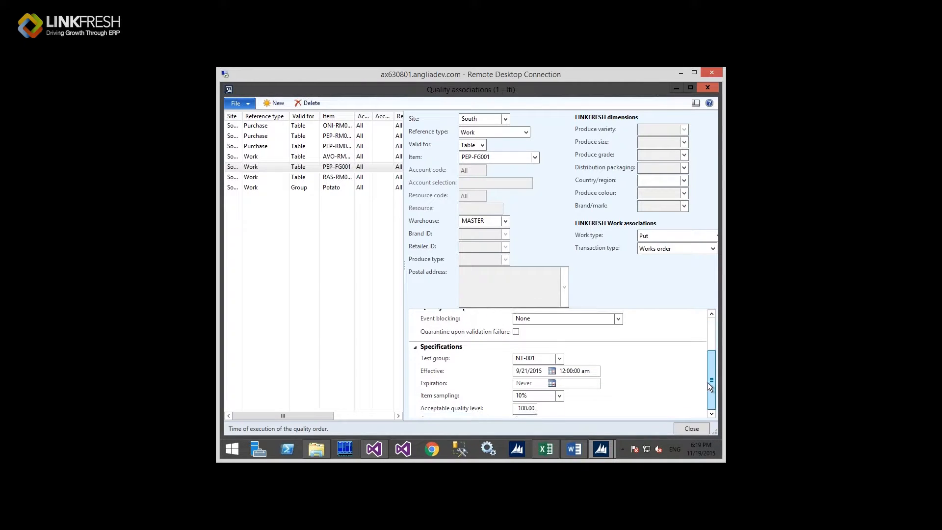
{"action": "left_click", "coordinate": [535, 397]}
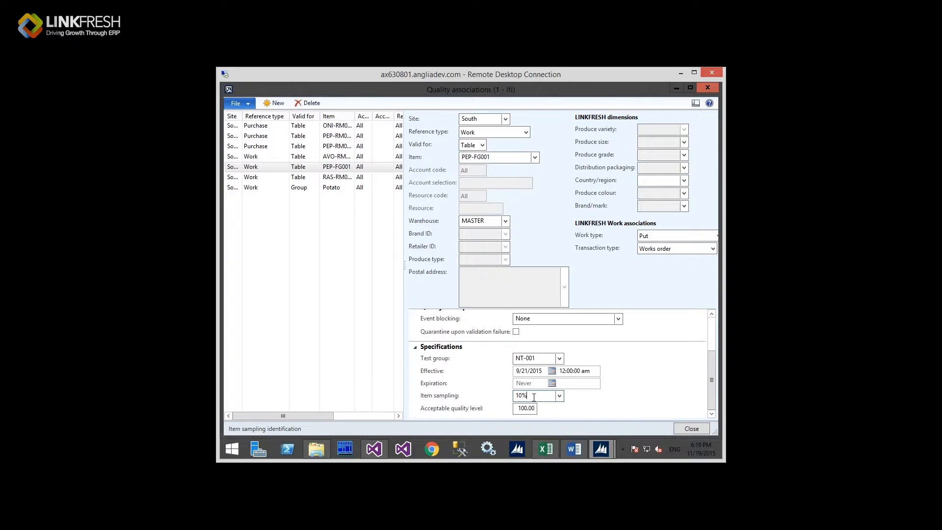
{"action": "left_click_drag", "start_coordinate": [525, 397], "coordinate": [506, 397]}
{"action": "left_click", "coordinate": [534, 359]}
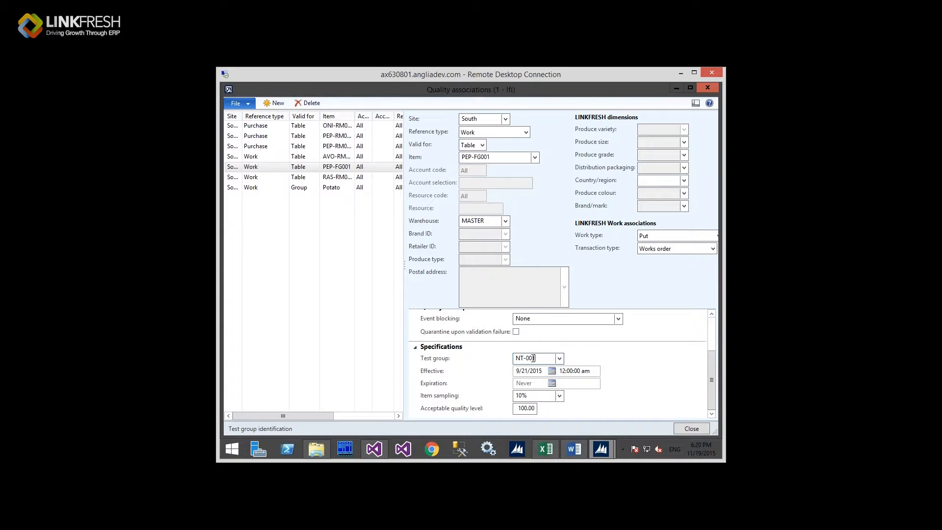
{"action": "key", "text": "shift+Home"}
Step: Inspect site South, the produce grade and size dimensions, Brand and Retailer IDs, then close the form
{"action": "left_click", "coordinate": [716, 369]}
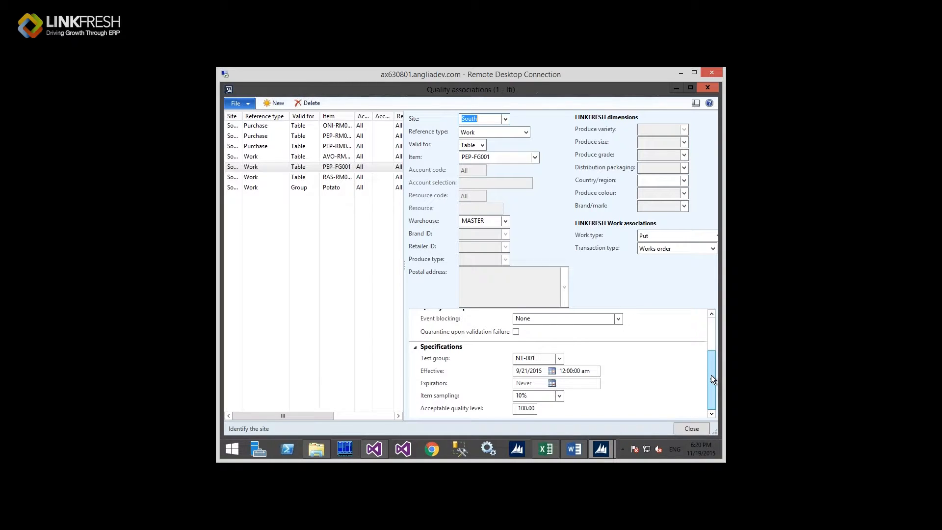
{"action": "left_click_drag", "start_coordinate": [712, 366], "coordinate": [710, 332]}
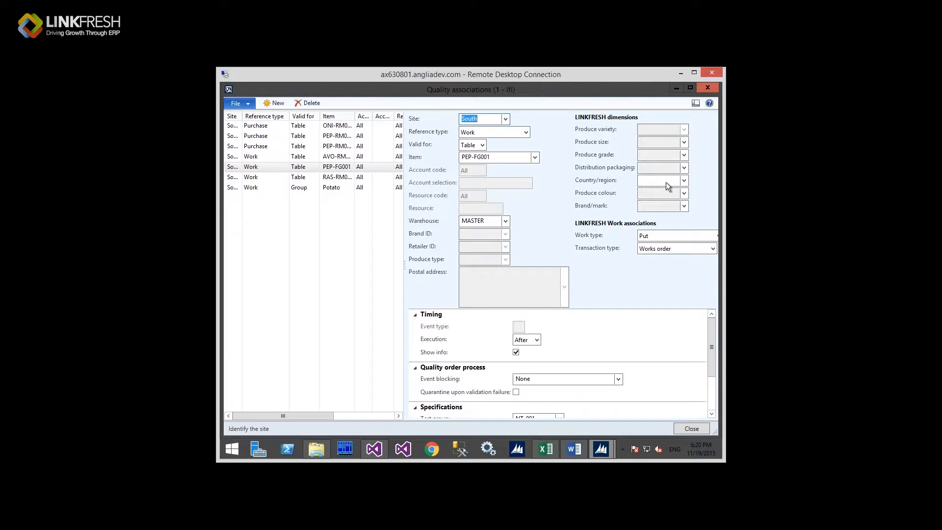
{"action": "left_click", "coordinate": [662, 152]}
{"action": "left_click", "coordinate": [659, 144]}
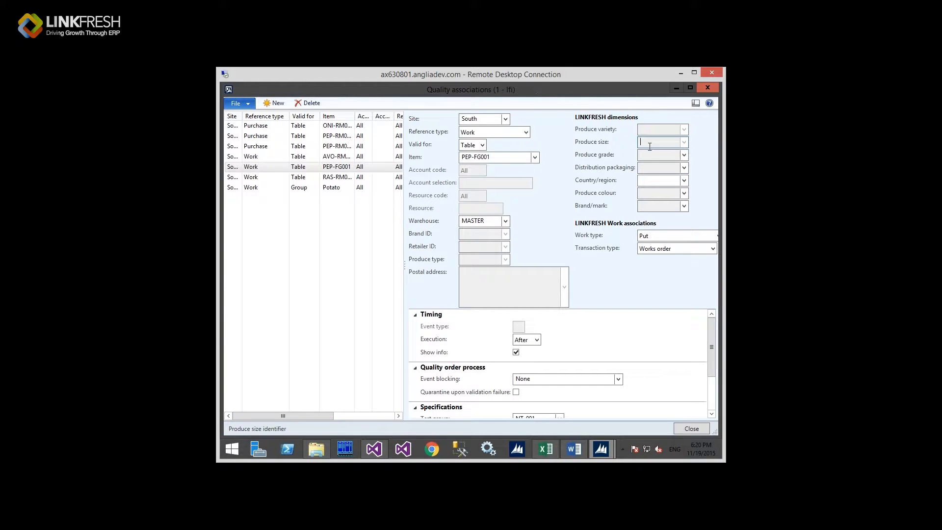
{"action": "left_click", "coordinate": [649, 155]}
{"action": "left_click", "coordinate": [499, 247]}
{"action": "left_click", "coordinate": [493, 235]}
{"action": "left_click", "coordinate": [711, 90]}
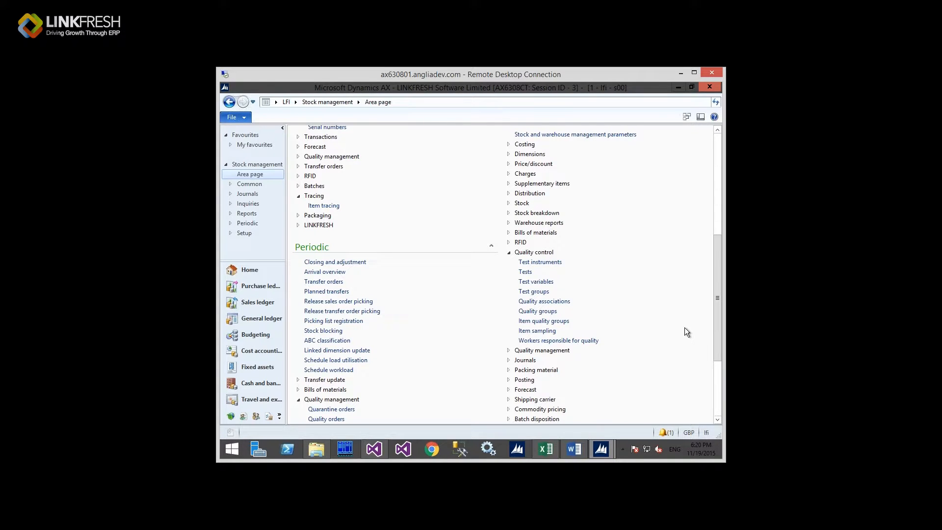
{"action": "left_click_drag", "start_coordinate": [623, 367], "coordinate": [619, 425]}
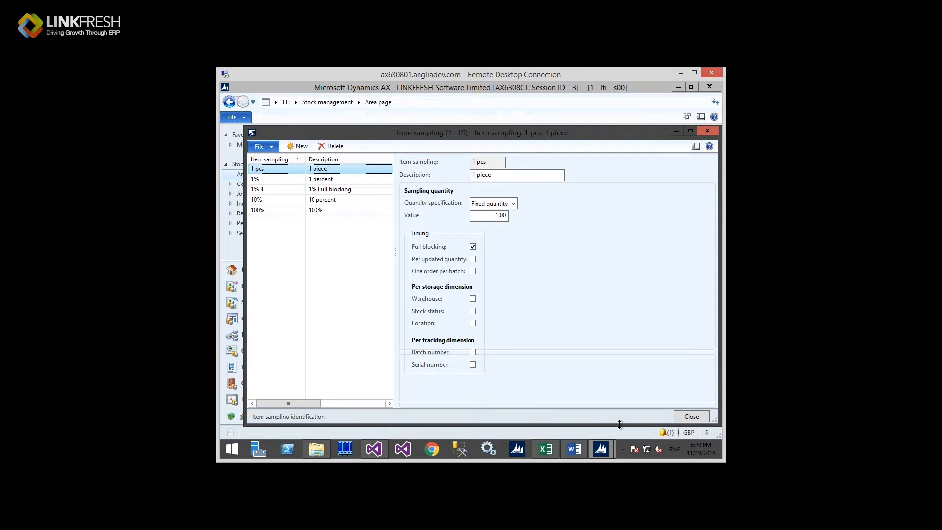
{"action": "left_click_drag", "start_coordinate": [620, 425], "coordinate": [572, 406]}
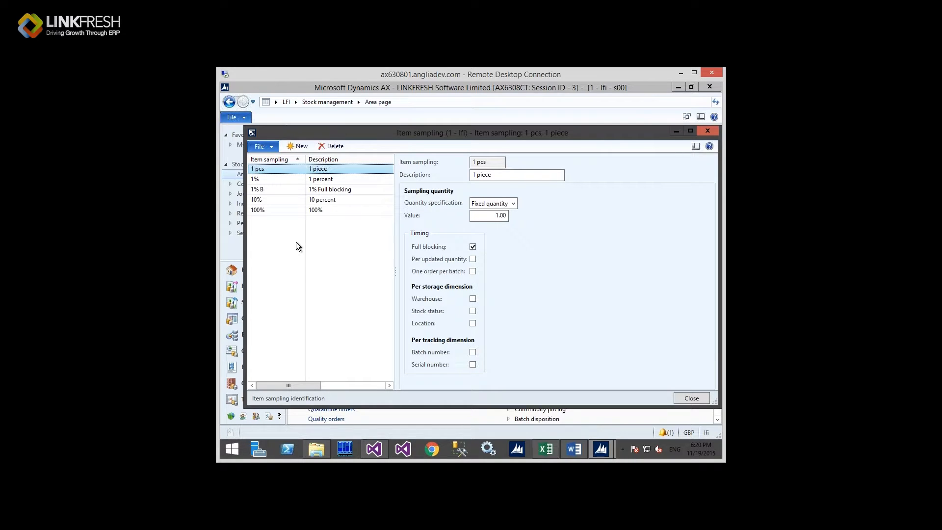
{"action": "left_click", "coordinate": [283, 180]}
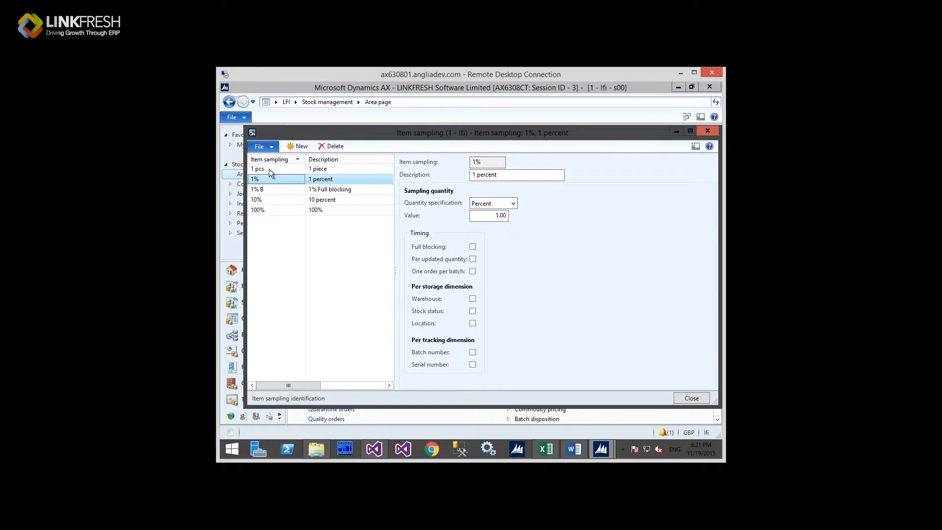
{"action": "left_click", "coordinate": [252, 133]}
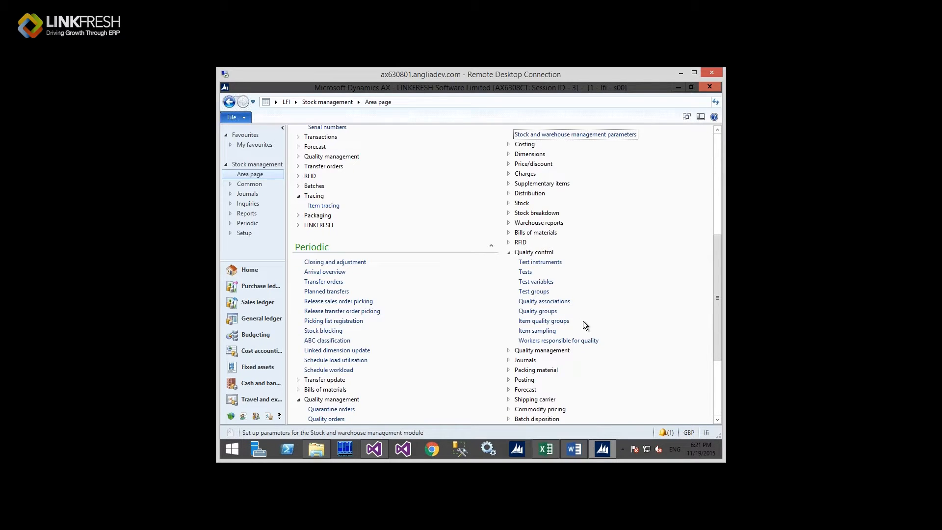
Step: Open Quality orders and select Onion order LFI-000644 and its passed SIG test line
{"action": "scroll", "coordinate": [404, 357], "scroll_direction": "down", "scroll_amount": 3}
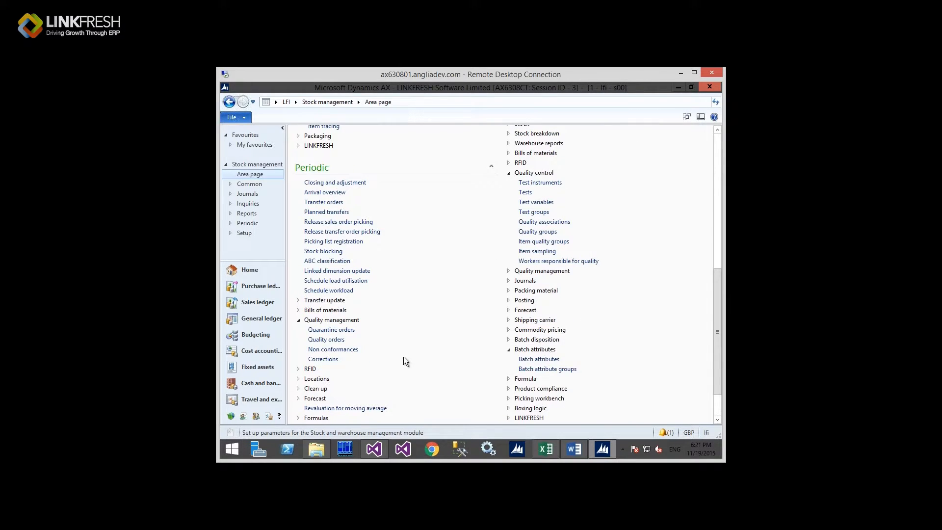
{"action": "left_click", "coordinate": [336, 340]}
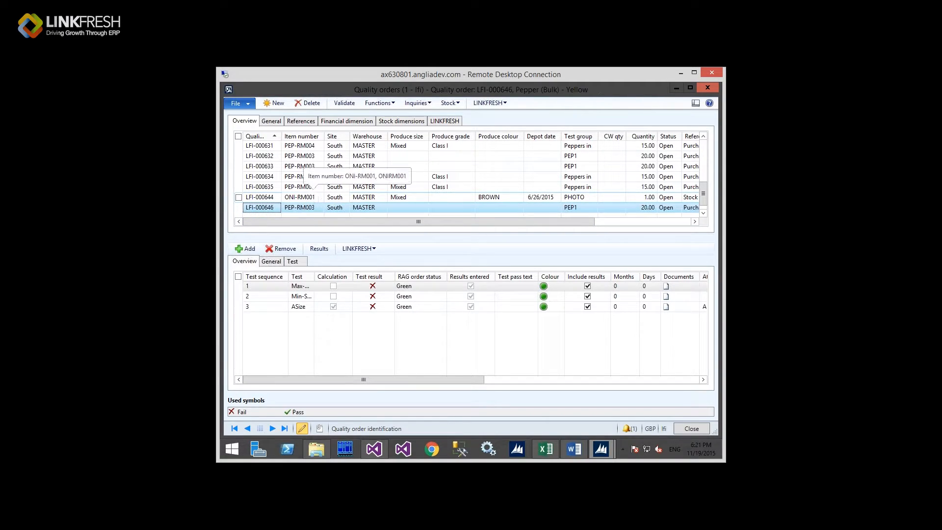
{"action": "left_click", "coordinate": [313, 196]}
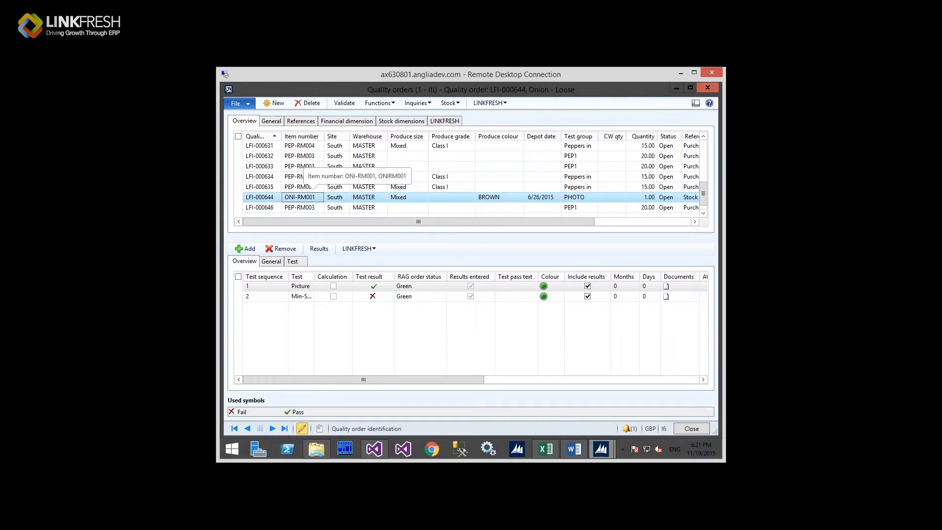
{"action": "left_click", "coordinate": [380, 294]}
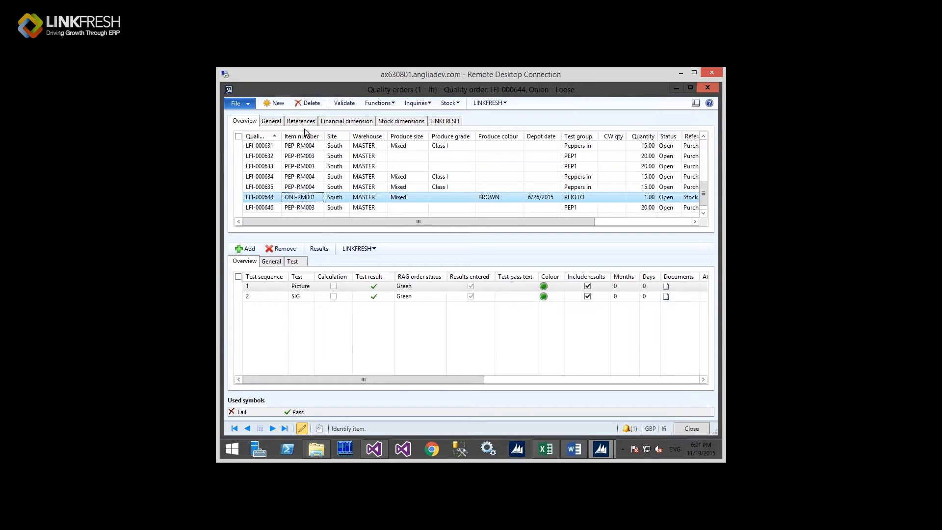
Step: Review LFI-000644's General field groups down to Stock status: status updating off, batch attribute updating on
{"action": "left_click", "coordinate": [278, 121]}
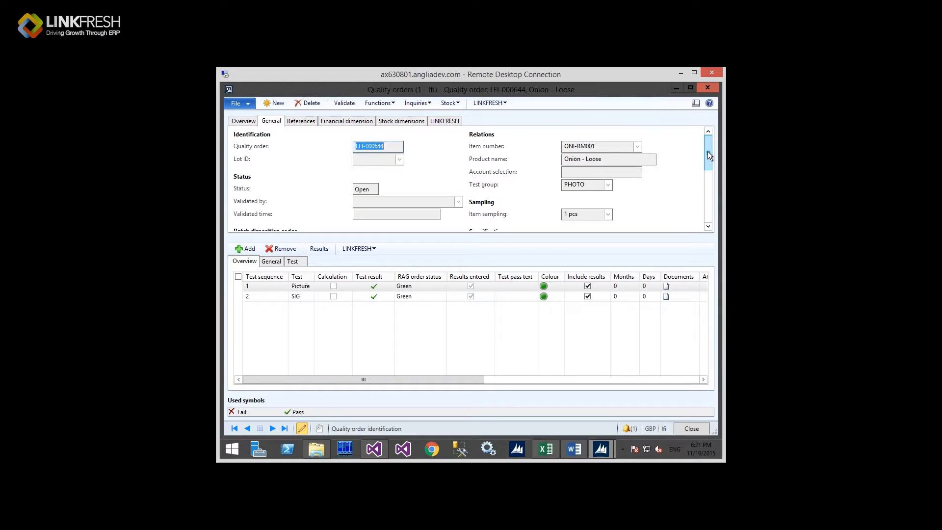
{"action": "scroll", "coordinate": [708, 153], "scroll_direction": "down", "scroll_amount": 1}
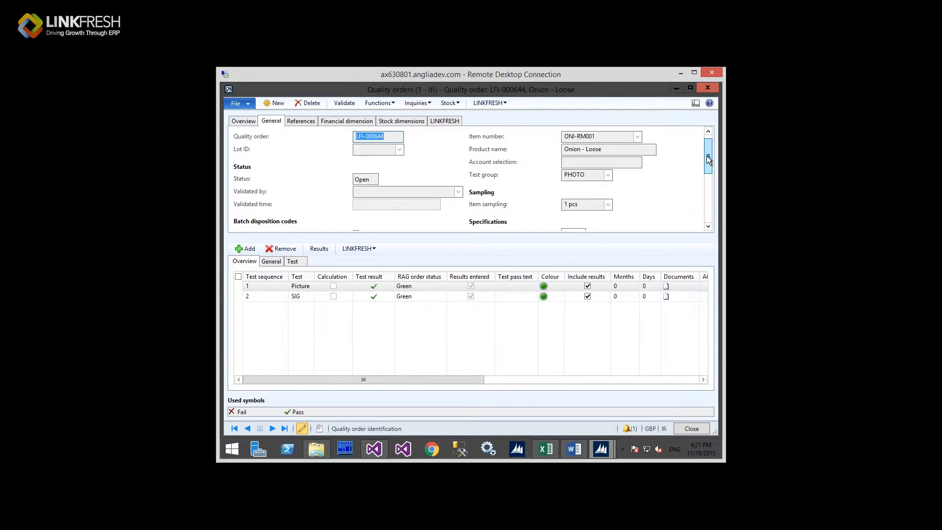
{"action": "left_click_drag", "start_coordinate": [707, 155], "coordinate": [706, 169]}
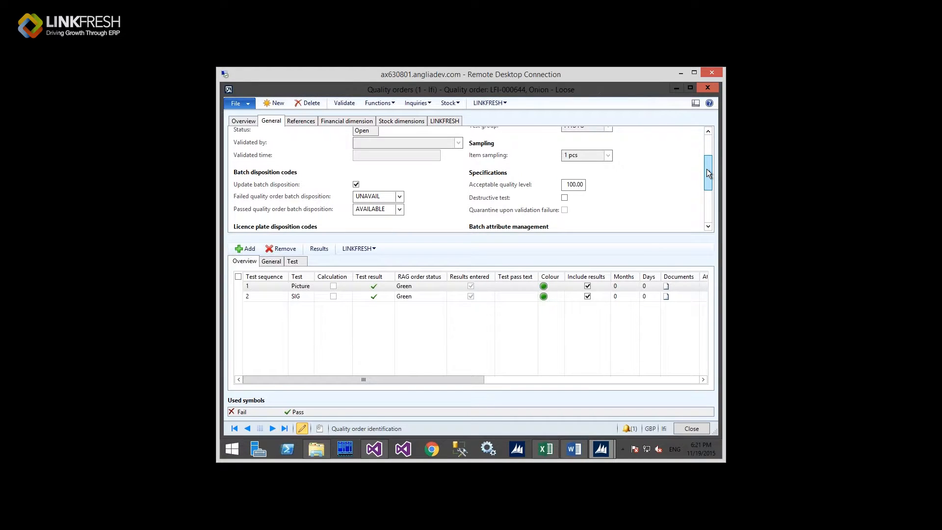
{"action": "left_click_drag", "start_coordinate": [707, 171], "coordinate": [707, 176]}
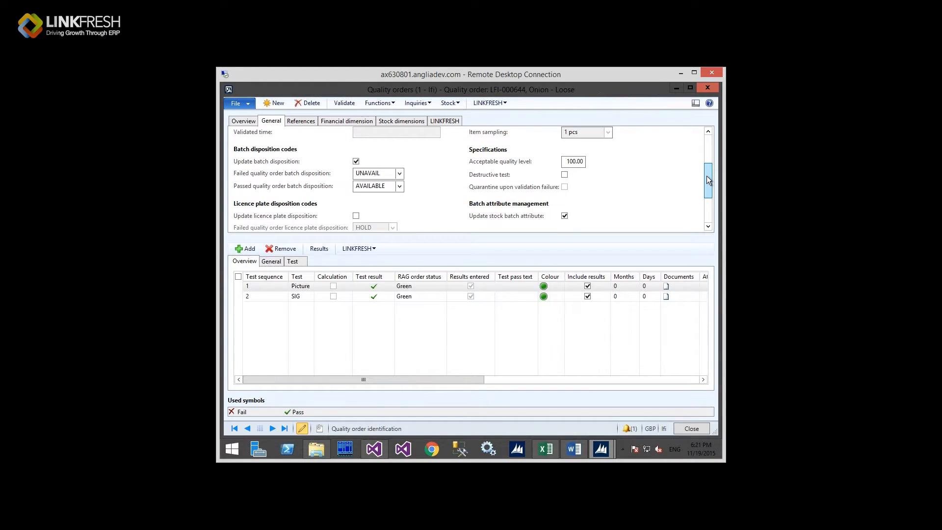
{"action": "scroll", "coordinate": [707, 180], "scroll_direction": "down", "scroll_amount": 1}
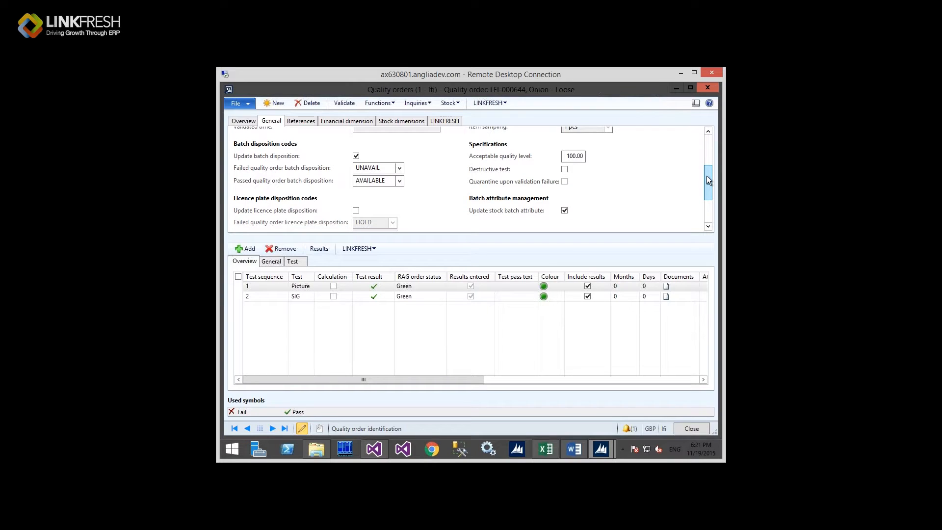
{"action": "scroll", "coordinate": [706, 178], "scroll_direction": "down", "scroll_amount": 1}
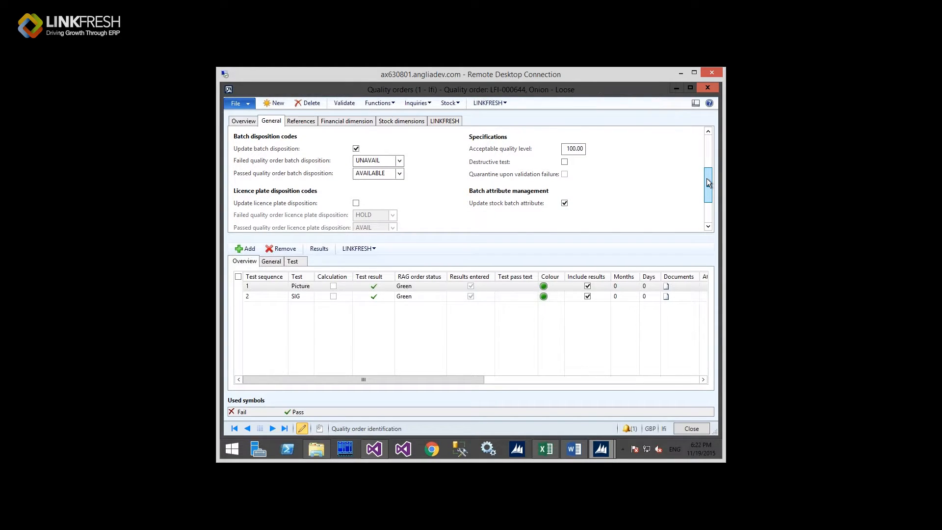
{"action": "scroll", "coordinate": [706, 181], "scroll_direction": "down", "scroll_amount": 1}
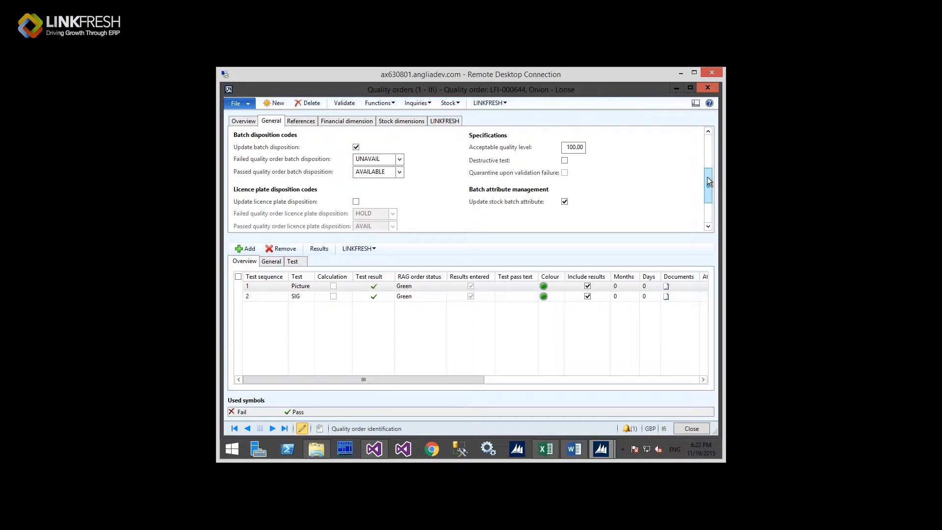
{"action": "left_click_drag", "start_coordinate": [709, 184], "coordinate": [708, 185]}
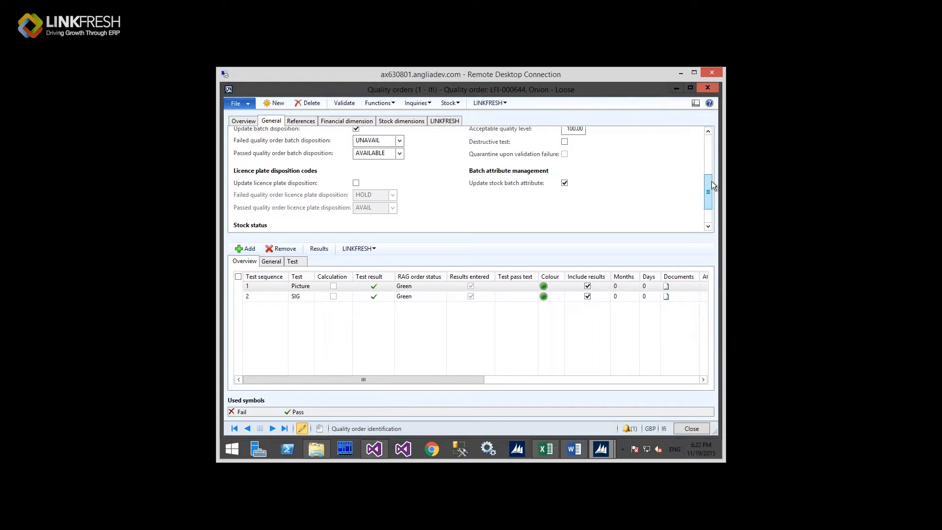
{"action": "scroll", "coordinate": [363, 211], "scroll_direction": "down", "scroll_amount": 1}
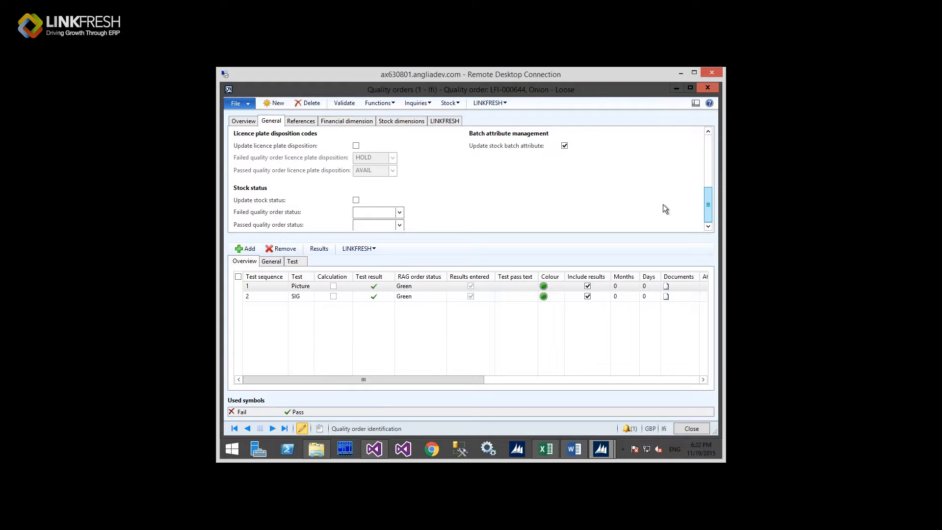
Step: Check the failed-order stock status options without changing them, then return to the quality orders overview
{"action": "left_click", "coordinate": [400, 213]}
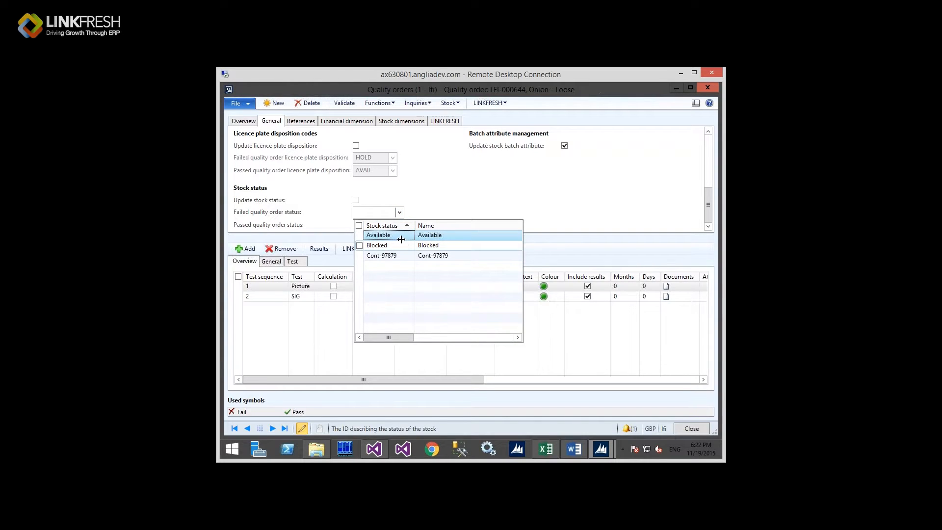
{"action": "left_click", "coordinate": [438, 196]}
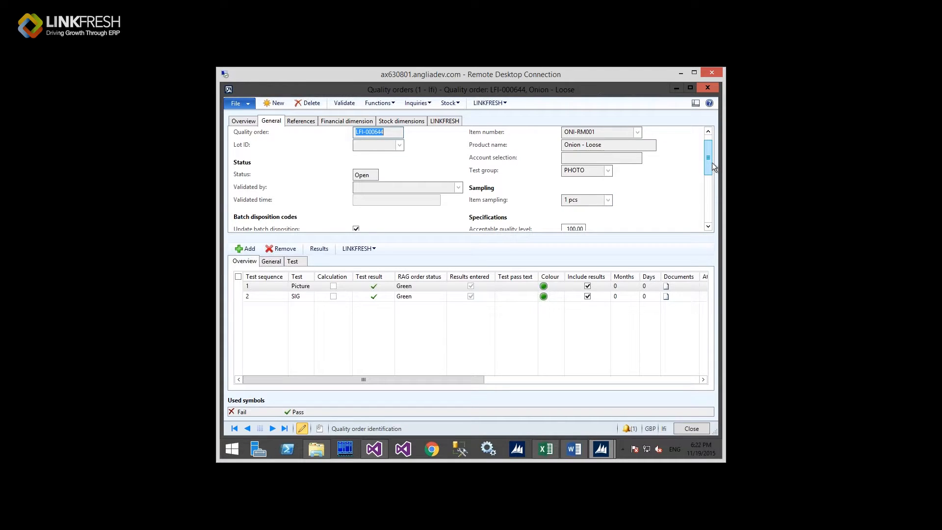
{"action": "left_click_drag", "start_coordinate": [713, 165], "coordinate": [712, 161]}
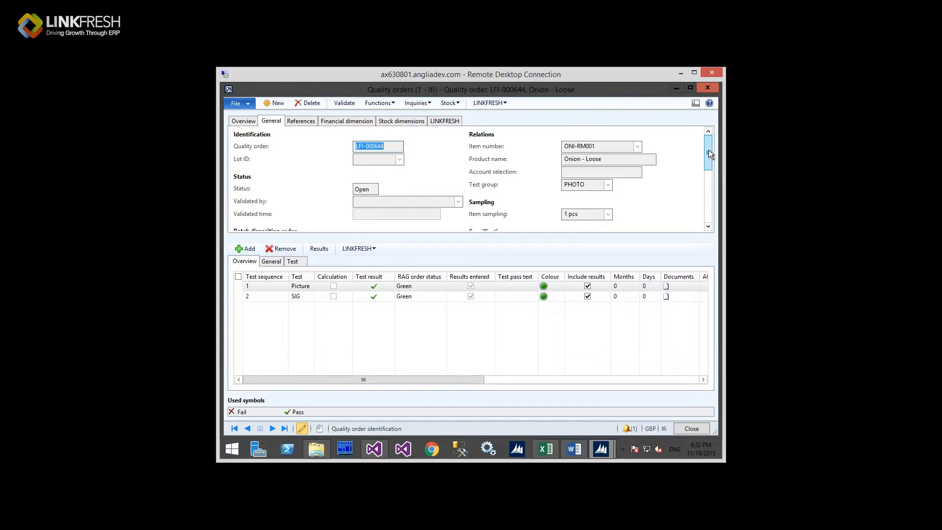
{"action": "mouse_move", "coordinate": [709, 155]}
{"action": "left_mouse_down"}
{"action": "mouse_move", "coordinate": [708, 163]}
{"action": "mouse_move", "coordinate": [708, 153]}
{"action": "left_mouse_up"}
{"action": "left_click", "coordinate": [247, 122]}
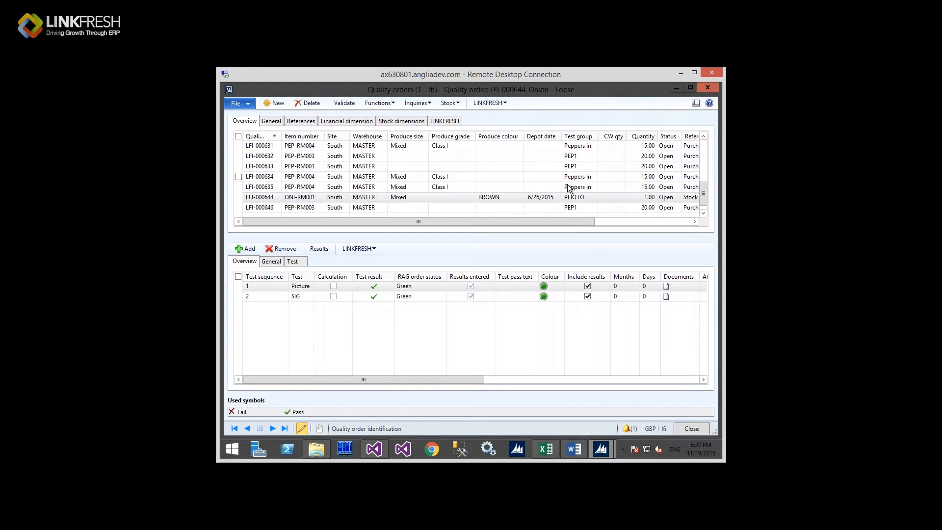
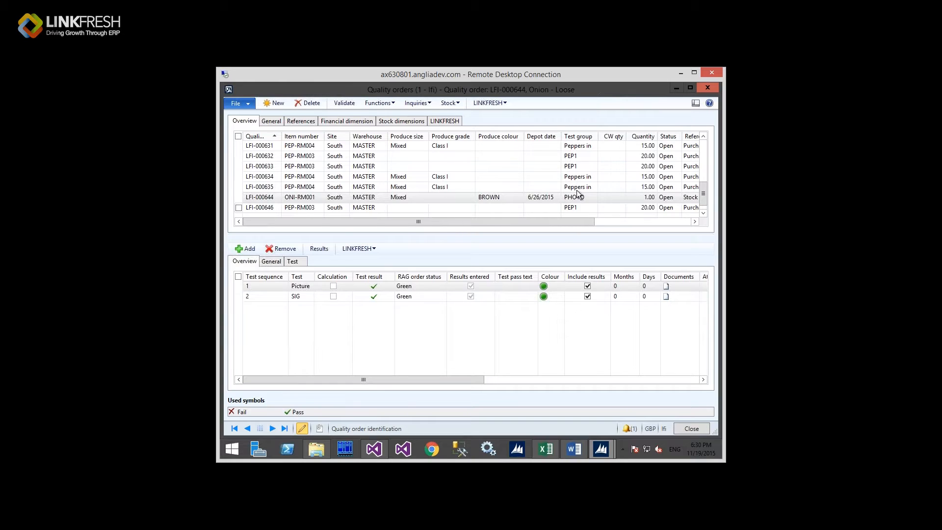
Step: Close Quality orders and open the Stock management Batches list
{"action": "left_click", "coordinate": [708, 88]}
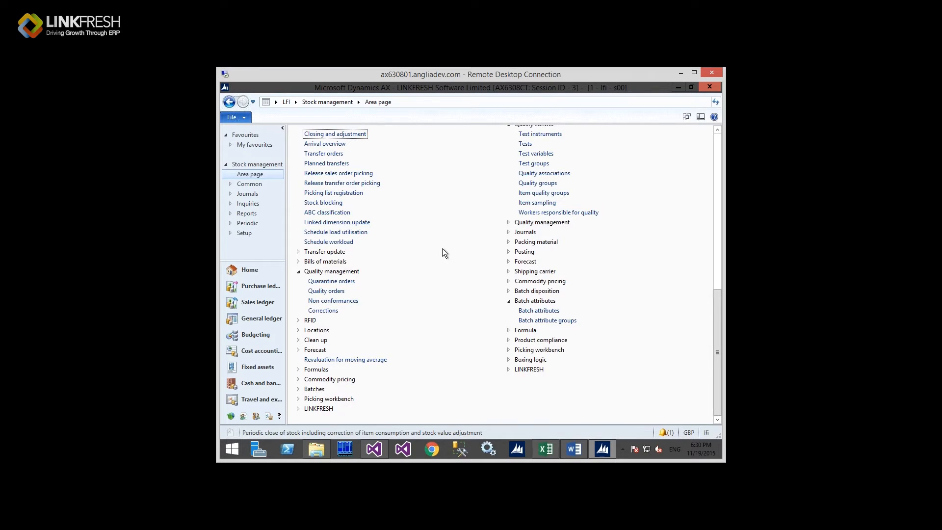
{"action": "scroll", "coordinate": [443, 250], "scroll_direction": "up", "scroll_amount": 5}
{"action": "left_click", "coordinate": [318, 148]}
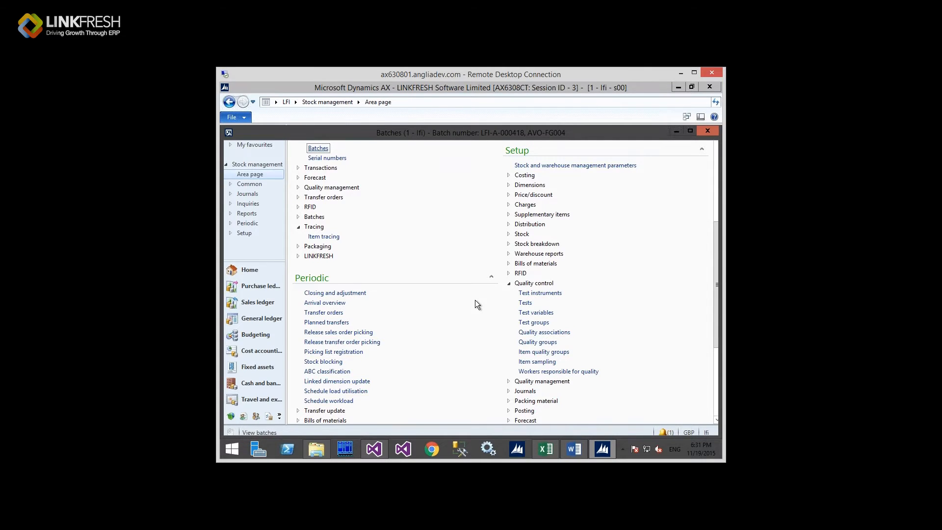
Step: Filter batches to item numbers oni* and view batch LFI-BTCH-004384's stock batch attributes
{"action": "scroll", "coordinate": [328, 259], "scroll_direction": "down", "scroll_amount": 10}
{"action": "left_click", "coordinate": [327, 259]}
{"action": "key", "text": "ctrl+k"}
{"action": "type", "text": "oni*"}
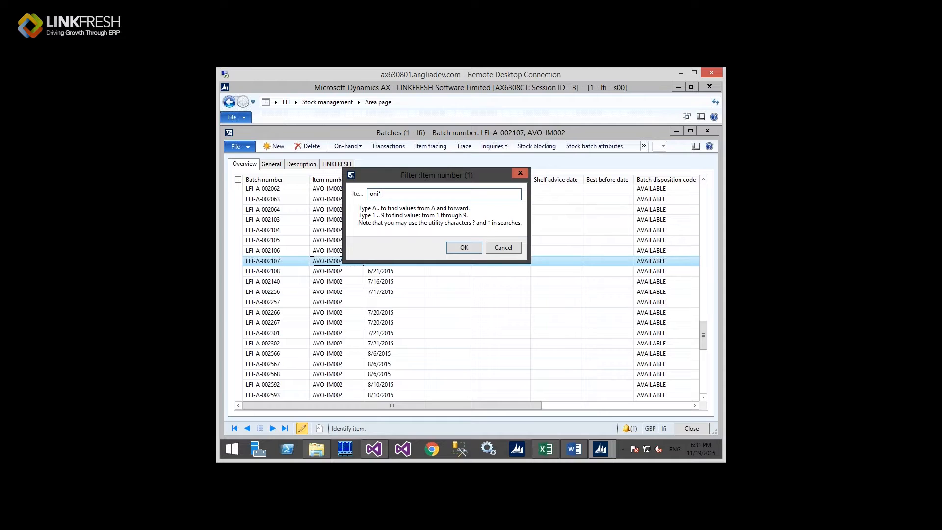
{"action": "key", "text": "Return"}
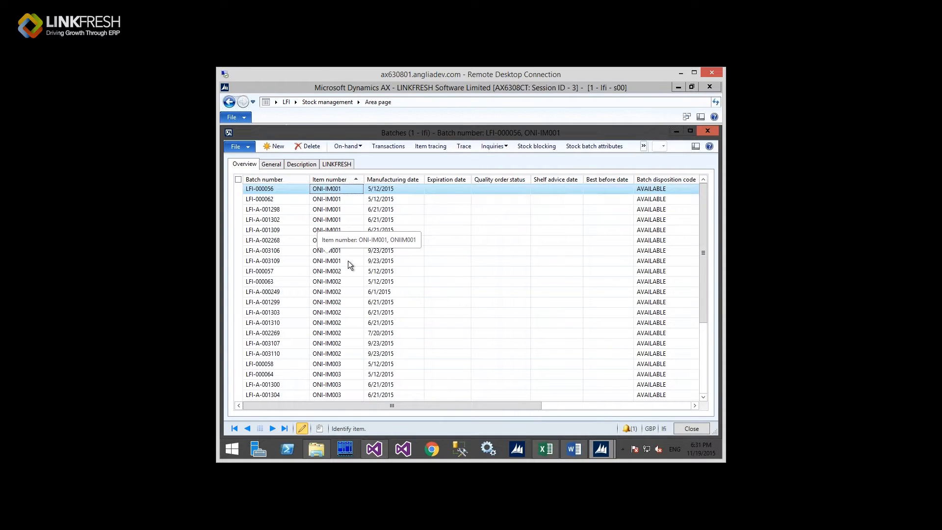
{"action": "scroll", "coordinate": [349, 260], "scroll_direction": "down", "scroll_amount": 5}
{"action": "left_click", "coordinate": [337, 387]}
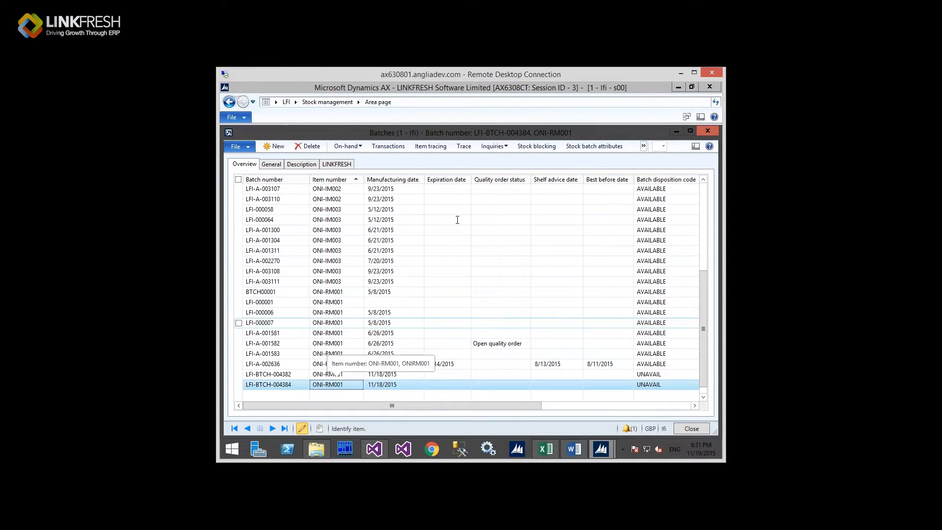
{"action": "left_click", "coordinate": [600, 146]}
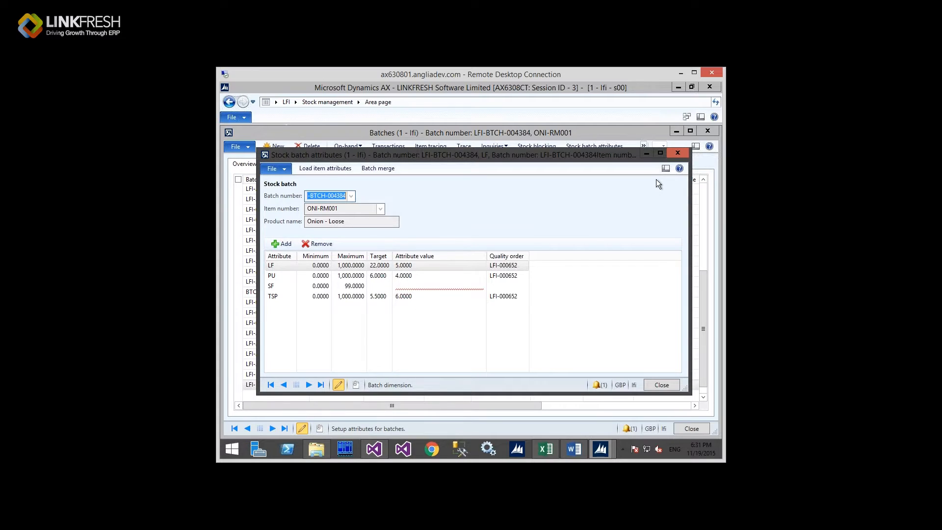
Step: Close the LFI-BTCH-004384 attributes (LF 5, PU 4, TSP 6) and the Batches list
{"action": "left_click", "coordinate": [677, 153]}
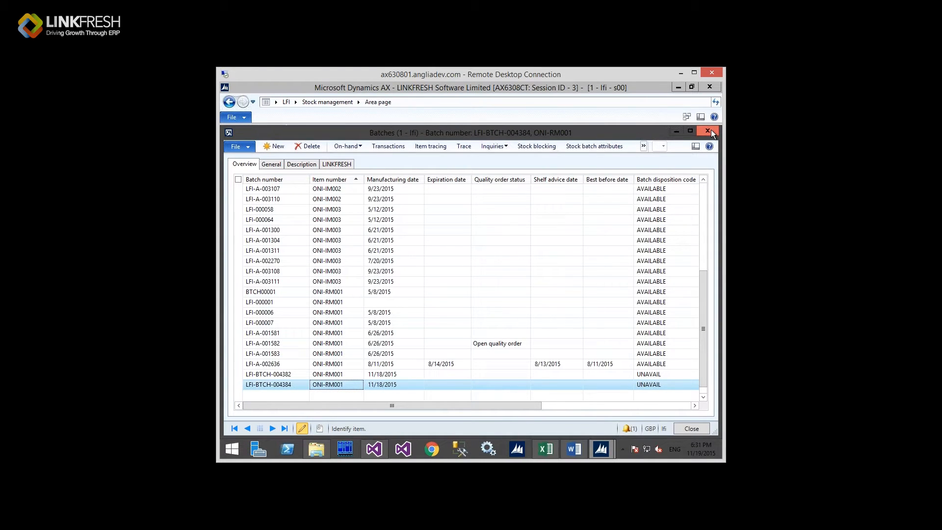
{"action": "left_click", "coordinate": [711, 131]}
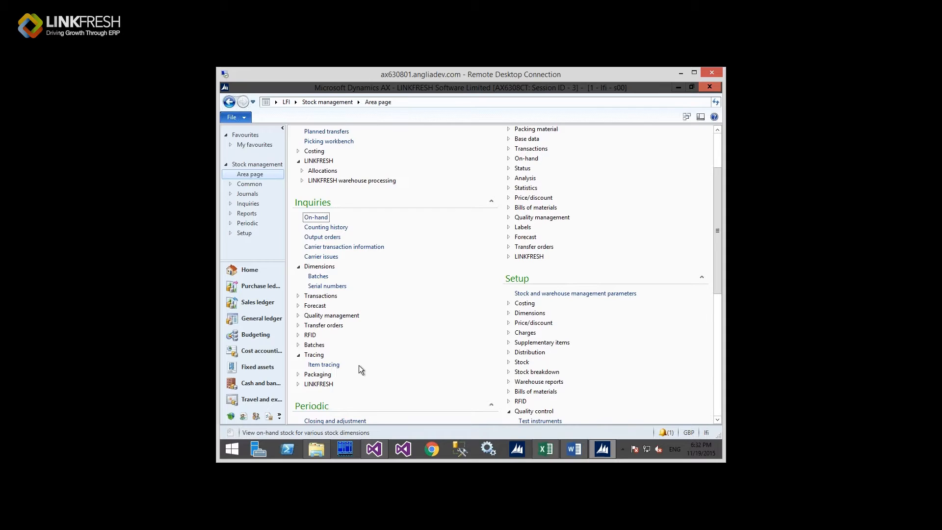
Step: Run a backward item trace for ONI-RM001 batch LFI-BTCH-004382
{"action": "left_click", "coordinate": [324, 365]}
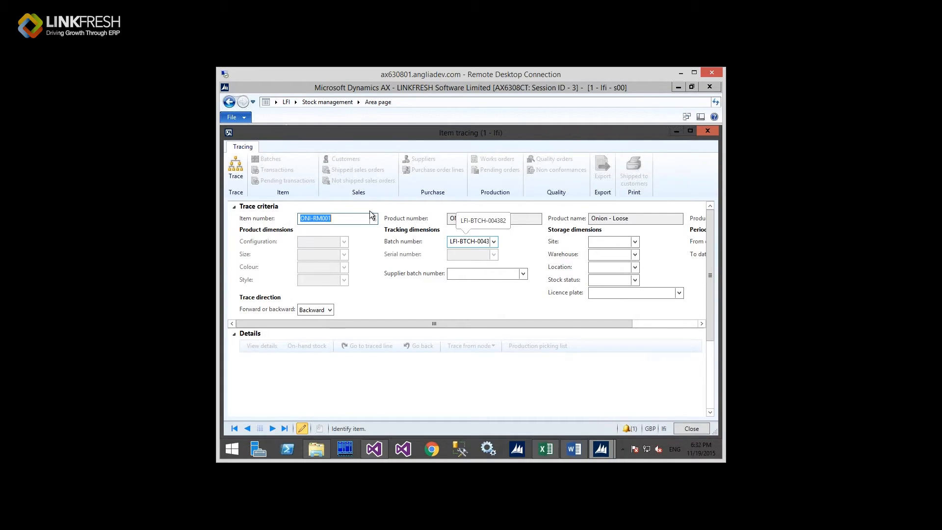
{"action": "left_click", "coordinate": [243, 173]}
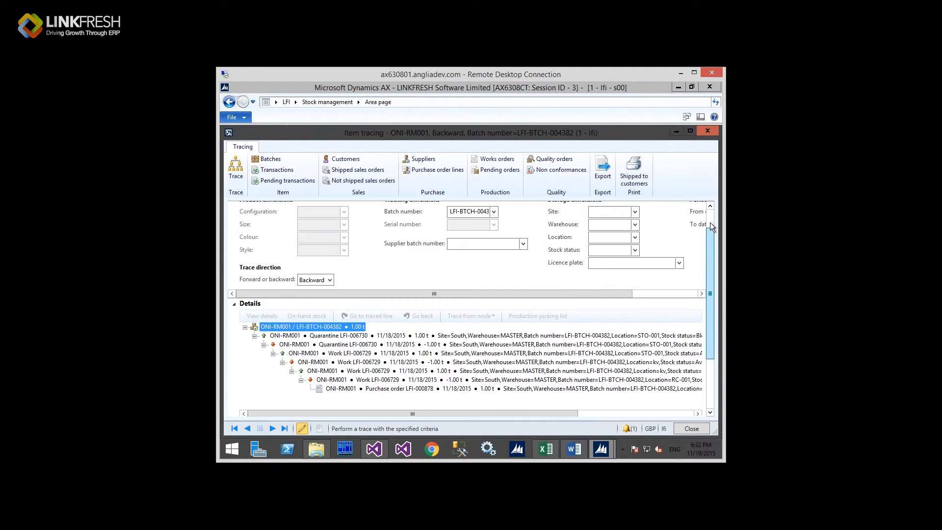
{"action": "scroll", "coordinate": [711, 222], "scroll_direction": "up", "scroll_amount": 1}
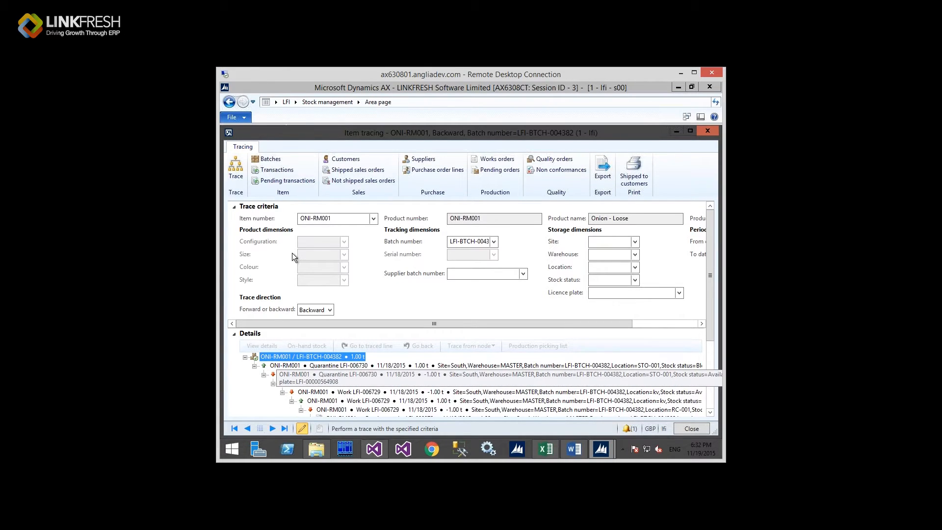
{"action": "left_click", "coordinate": [339, 218]}
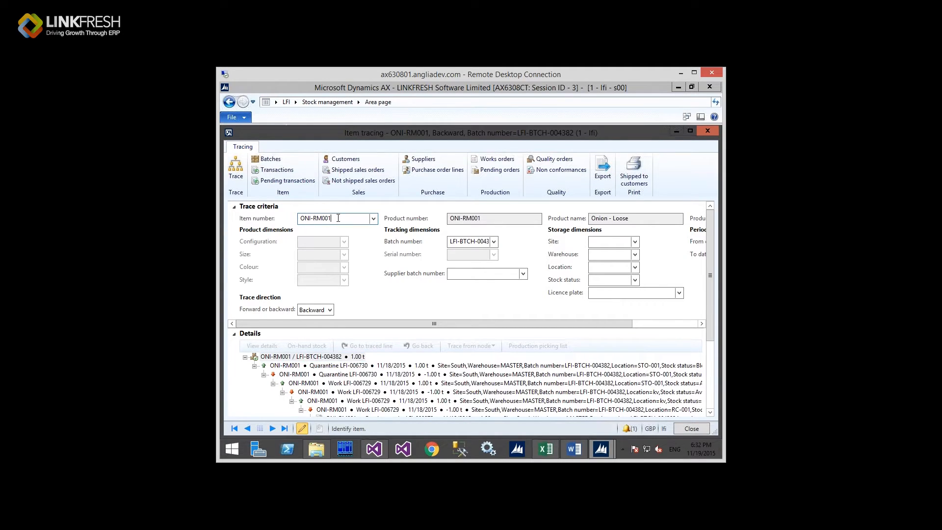
Step: Rerun the ONI-RM001 trace, keeping the direction set to Backward
{"action": "key", "text": "shift+Left"}
{"action": "key", "text": "shift+Home"}
{"action": "left_click", "coordinate": [239, 180]}
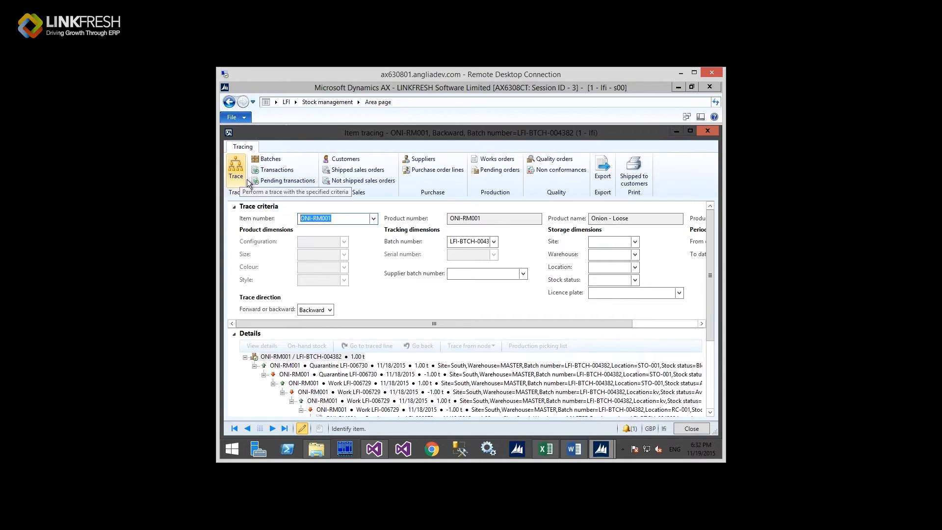
{"action": "left_click", "coordinate": [330, 310]}
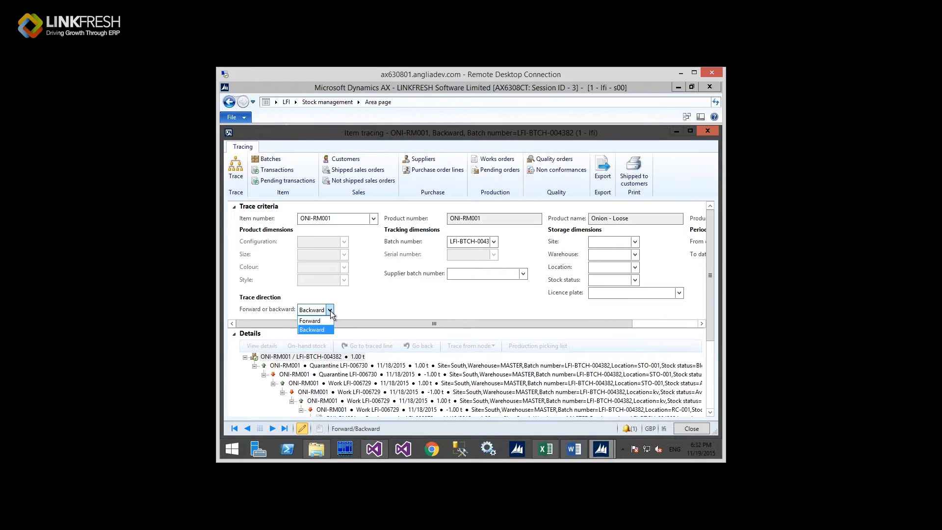
{"action": "left_click", "coordinate": [330, 310]}
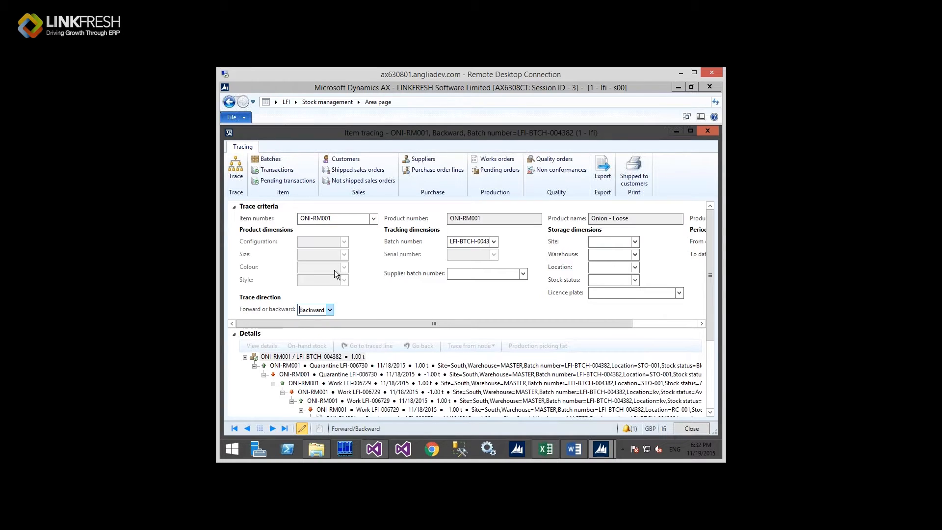
Step: Recheck item ONI-RM001 and batch LFI-BTCH-004382, trace again, and select work line LFI-006729
{"action": "left_click", "coordinate": [334, 222]}
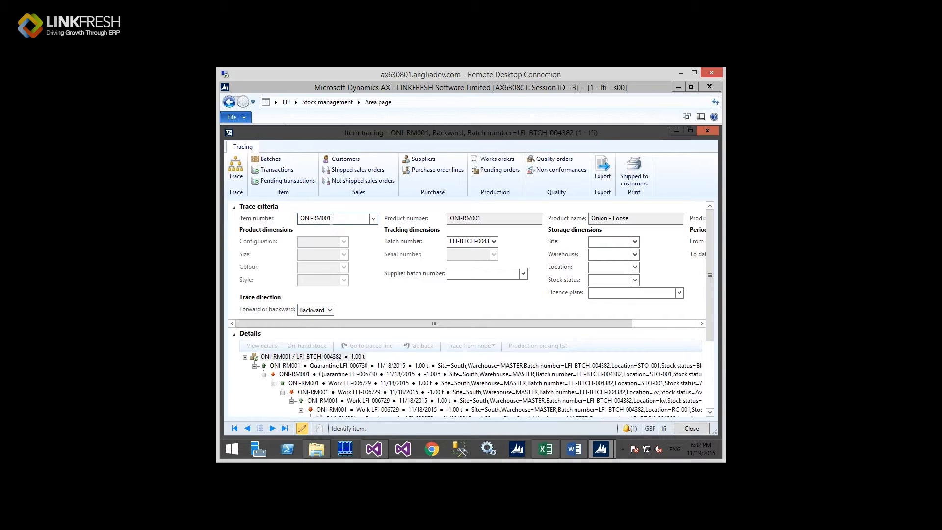
{"action": "left_click_drag", "start_coordinate": [333, 219], "coordinate": [285, 217]}
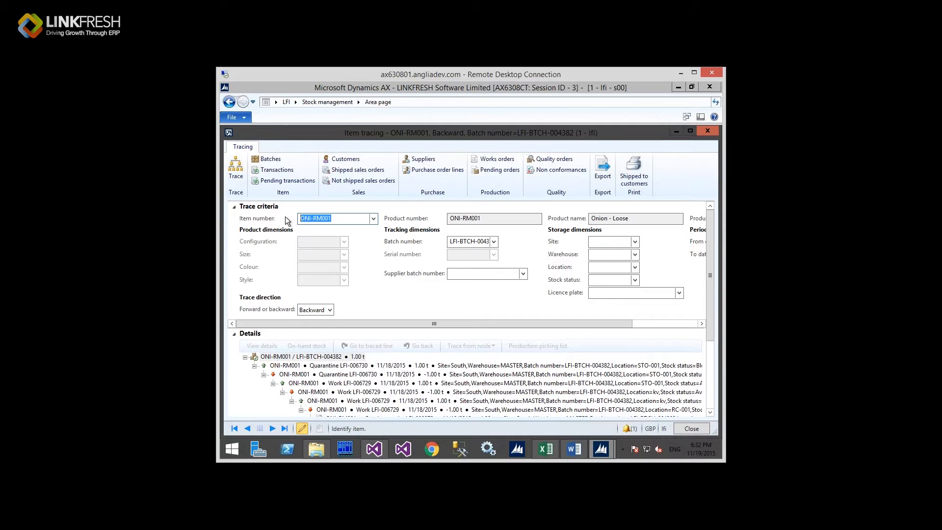
{"action": "left_click", "coordinate": [471, 243]}
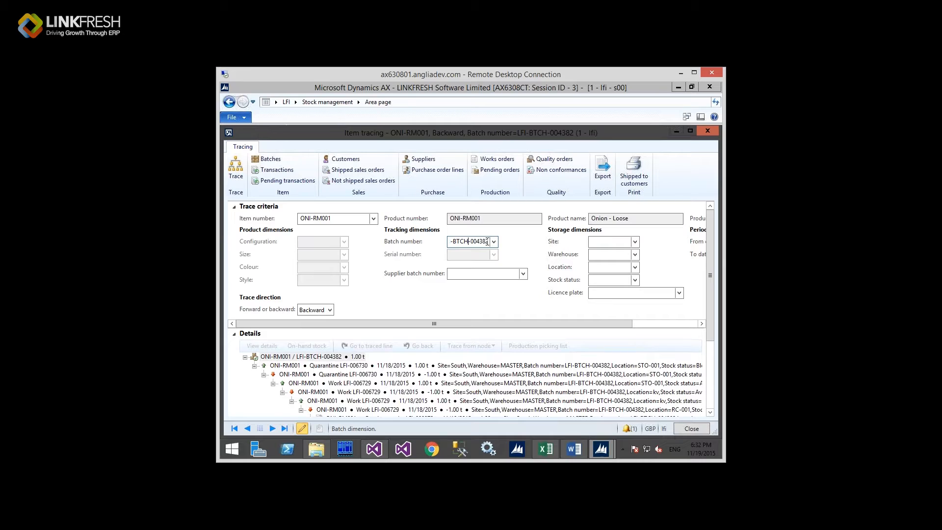
{"action": "mouse_move", "coordinate": [485, 241]}
{"action": "left_mouse_down"}
{"action": "mouse_move", "coordinate": [419, 243]}
{"action": "mouse_move", "coordinate": [481, 240]}
{"action": "left_mouse_up"}
{"action": "left_click_drag", "start_coordinate": [495, 240], "coordinate": [509, 240]}
{"action": "left_click", "coordinate": [238, 169]}
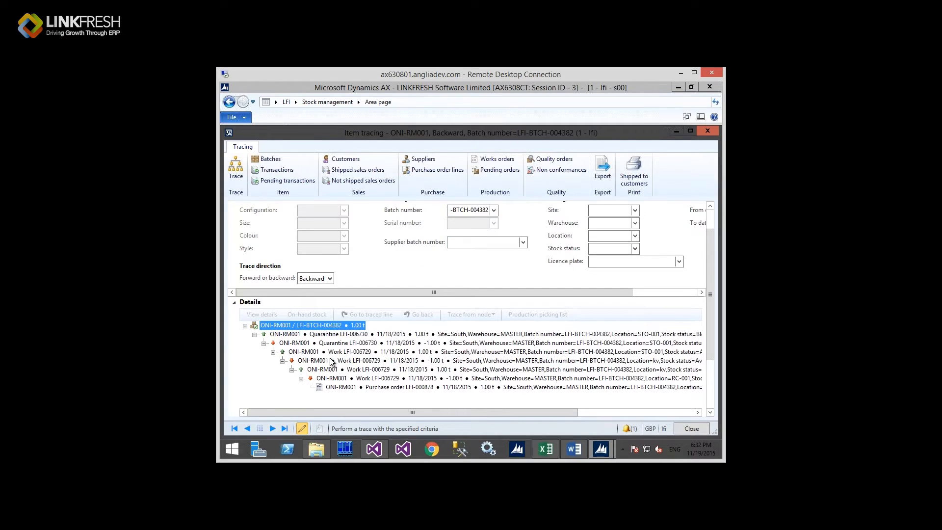
{"action": "left_click", "coordinate": [330, 360]}
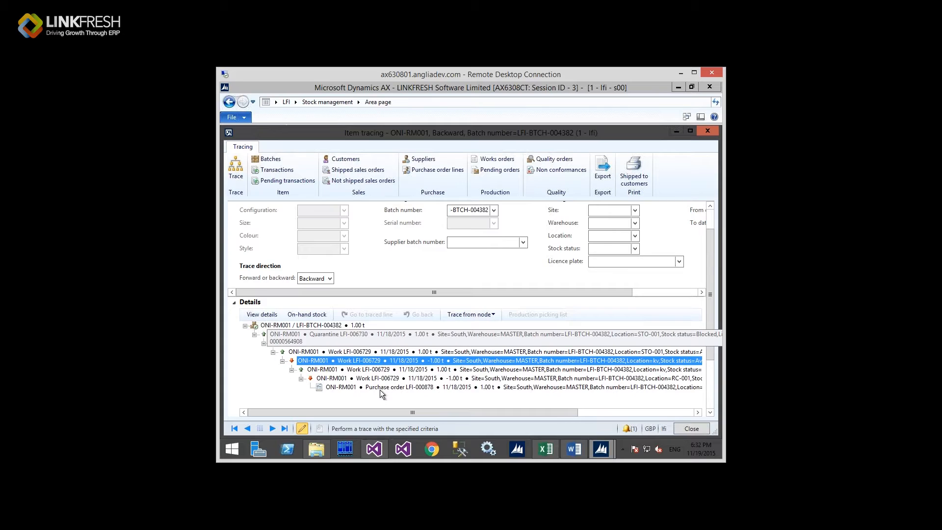
Step: Inspect purchase order LFI-000878, the root batch node, quality order details and quarantine LFI-006730
{"action": "left_click", "coordinate": [380, 388]}
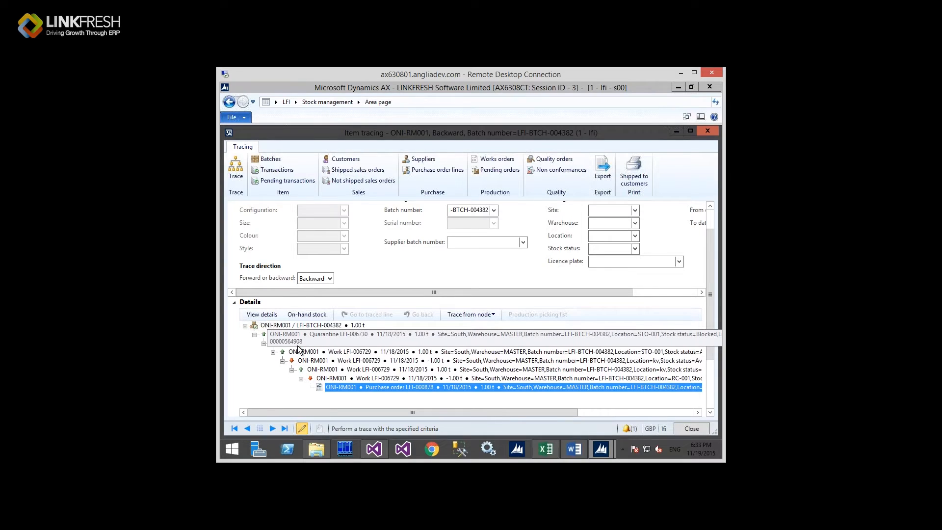
{"action": "left_click", "coordinate": [276, 326]}
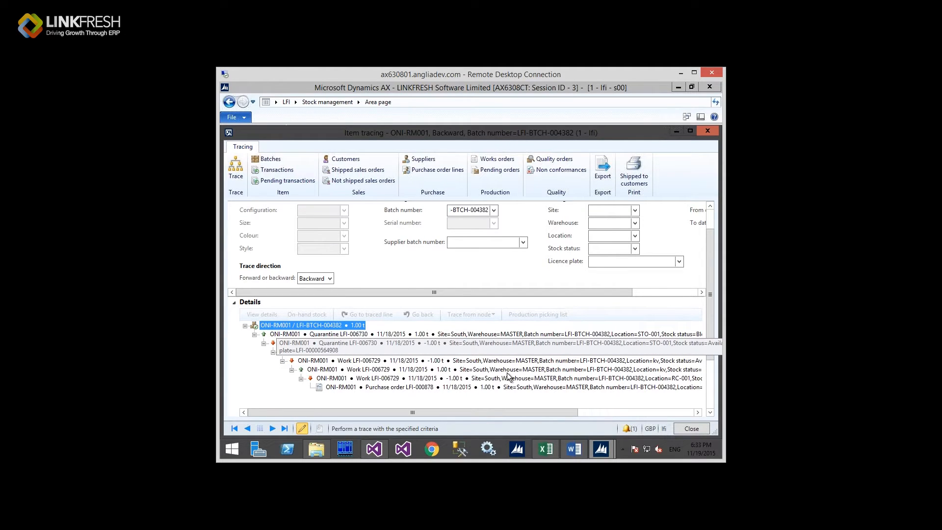
{"action": "left_click_drag", "start_coordinate": [709, 301], "coordinate": [709, 367]}
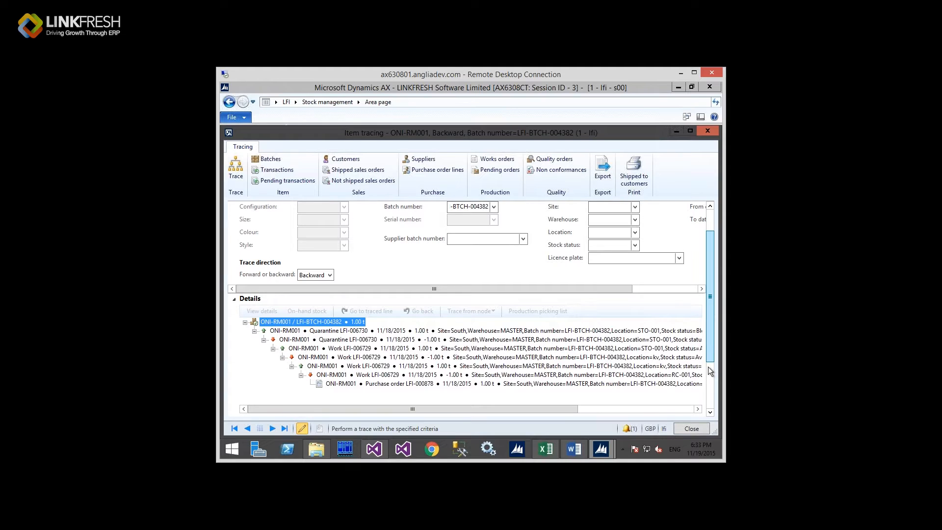
{"action": "left_click", "coordinate": [255, 398]}
{"action": "scroll", "coordinate": [280, 266], "scroll_direction": "up", "scroll_amount": 3}
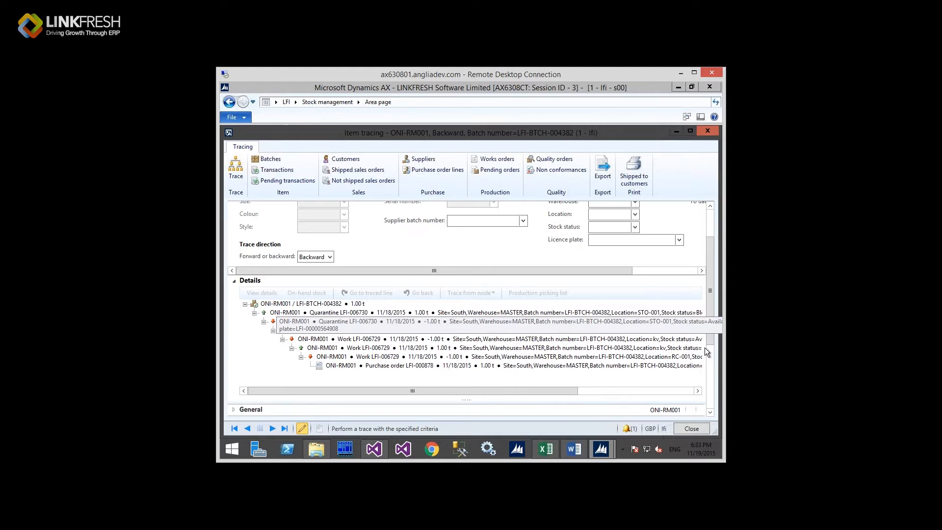
{"action": "left_click", "coordinate": [704, 331]}
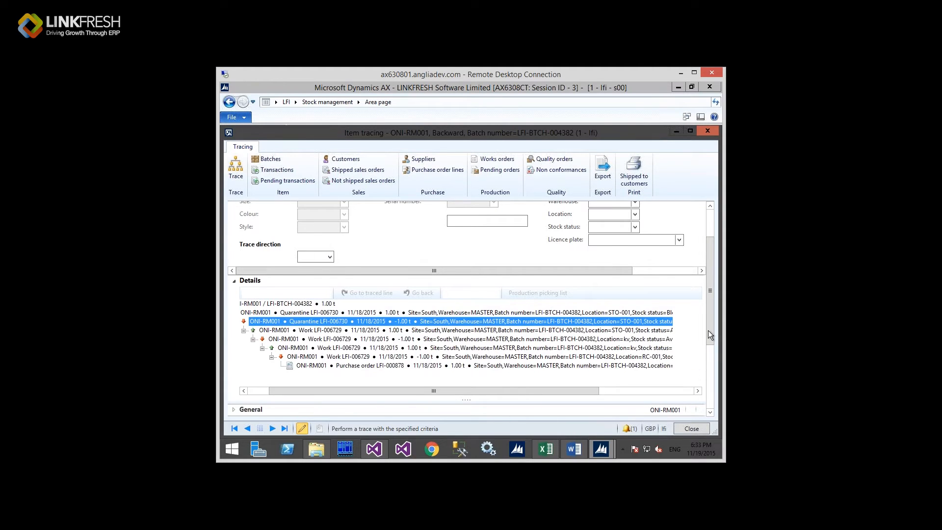
Step: Review production and batch details (status UNAVAIL) for LFI-BTCH-004382, then close Item tracing
{"action": "left_click_drag", "start_coordinate": [708, 331], "coordinate": [708, 392]}
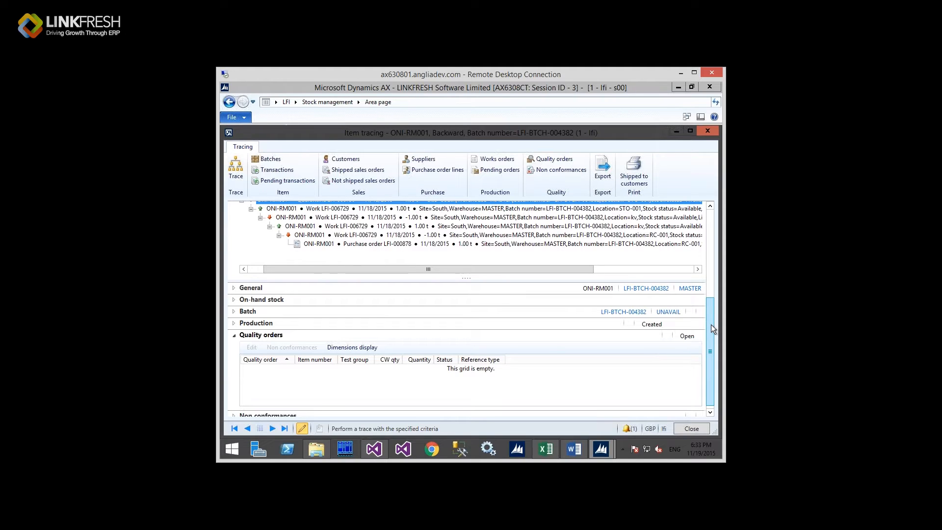
{"action": "left_click_drag", "start_coordinate": [710, 343], "coordinate": [710, 326]}
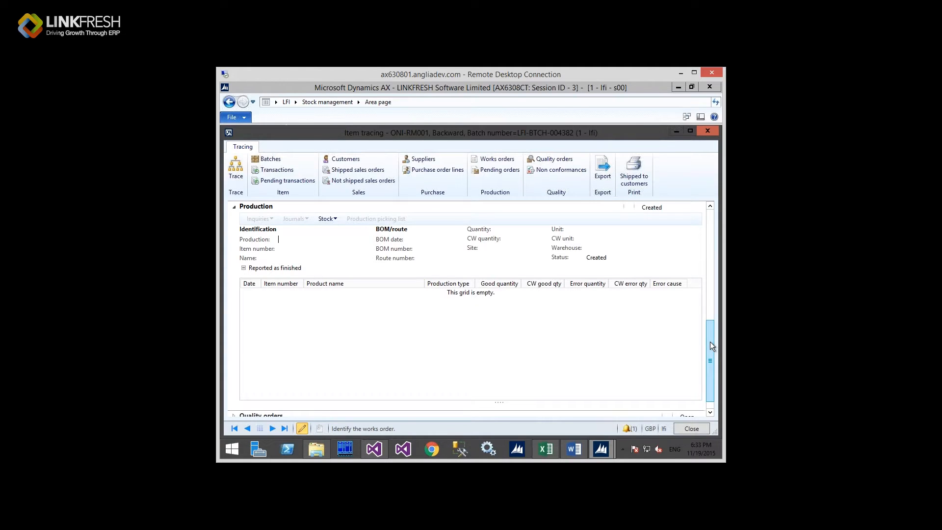
{"action": "scroll", "coordinate": [712, 334], "scroll_direction": "up", "scroll_amount": 3}
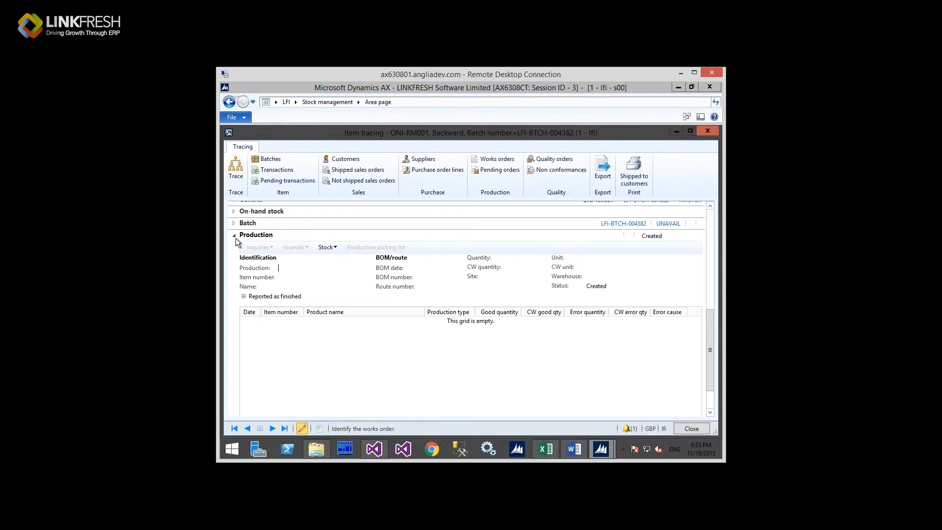
{"action": "left_click", "coordinate": [234, 235]}
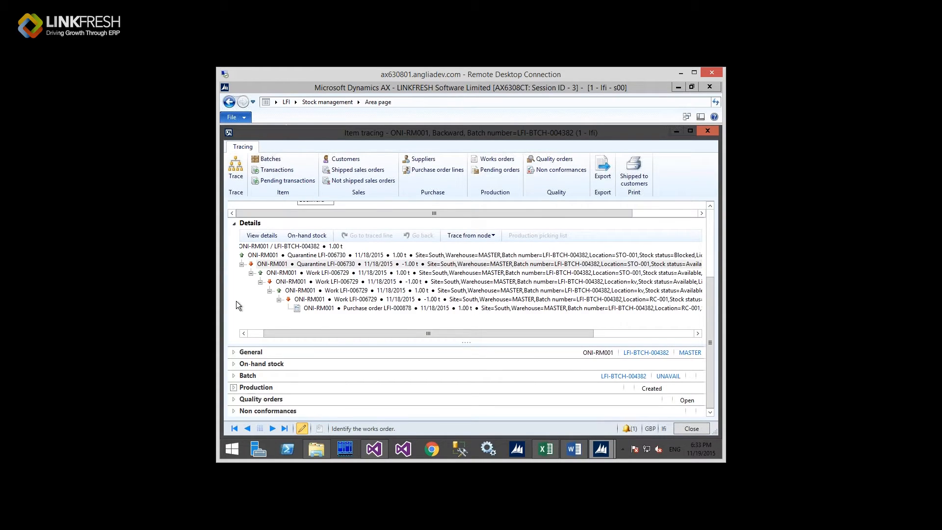
{"action": "left_click", "coordinate": [234, 375]}
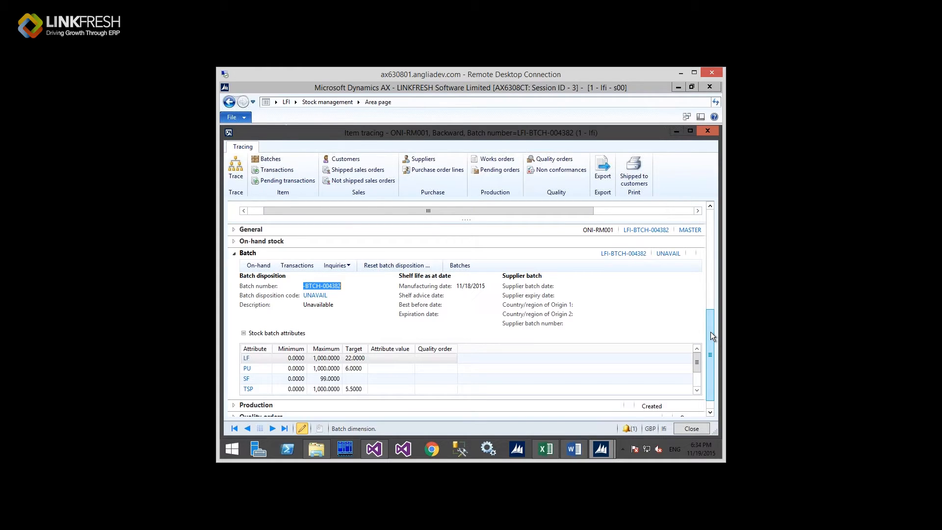
{"action": "left_click_drag", "start_coordinate": [710, 326], "coordinate": [711, 275]}
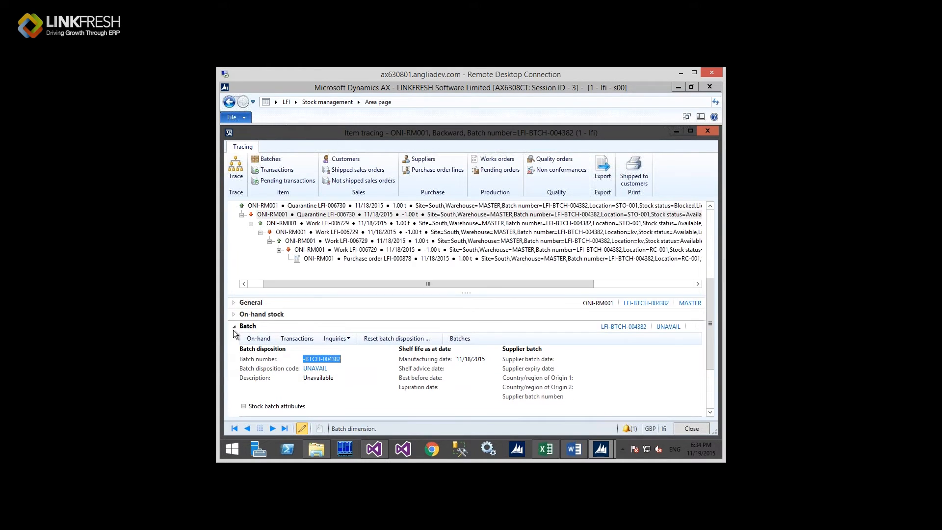
{"action": "left_click", "coordinate": [234, 330]}
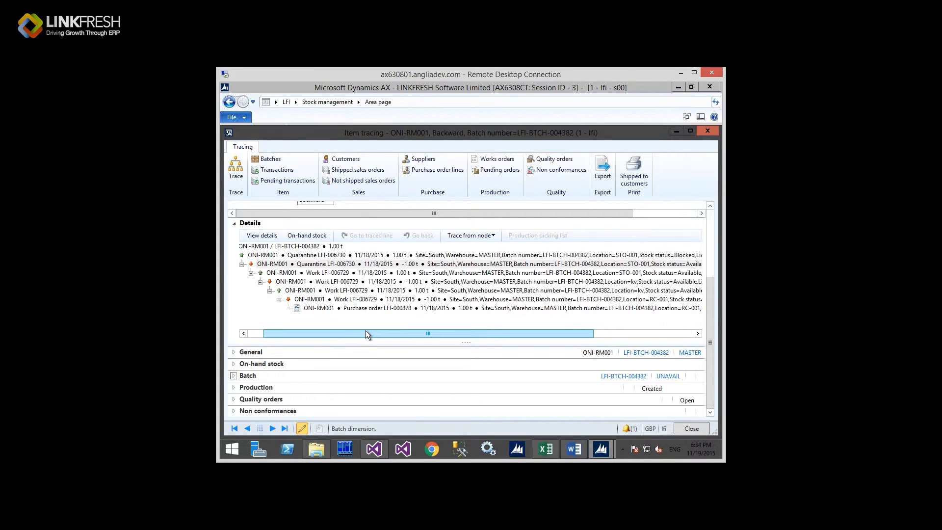
{"action": "mouse_move", "coordinate": [360, 333]}
{"action": "left_mouse_down"}
{"action": "mouse_move", "coordinate": [322, 346]}
{"action": "mouse_move", "coordinate": [375, 397]}
{"action": "left_mouse_up"}
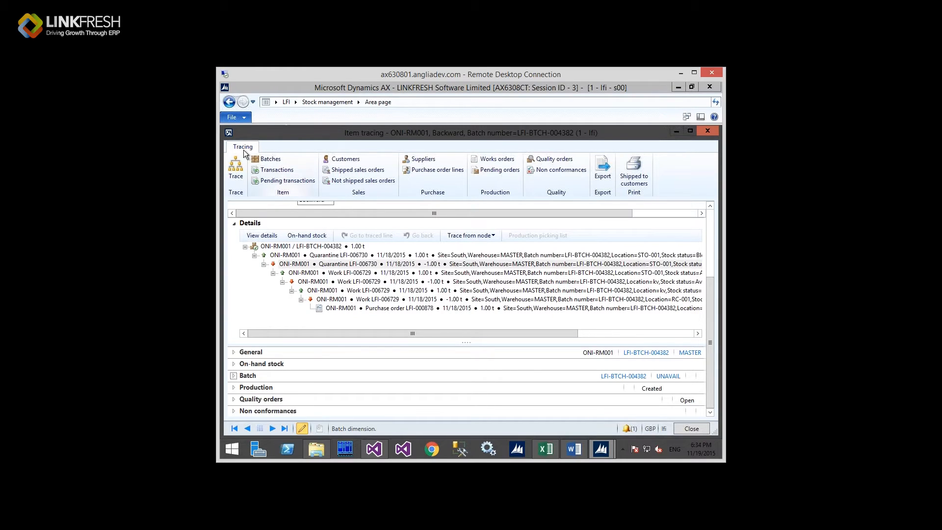
{"action": "double_click", "coordinate": [230, 134]}
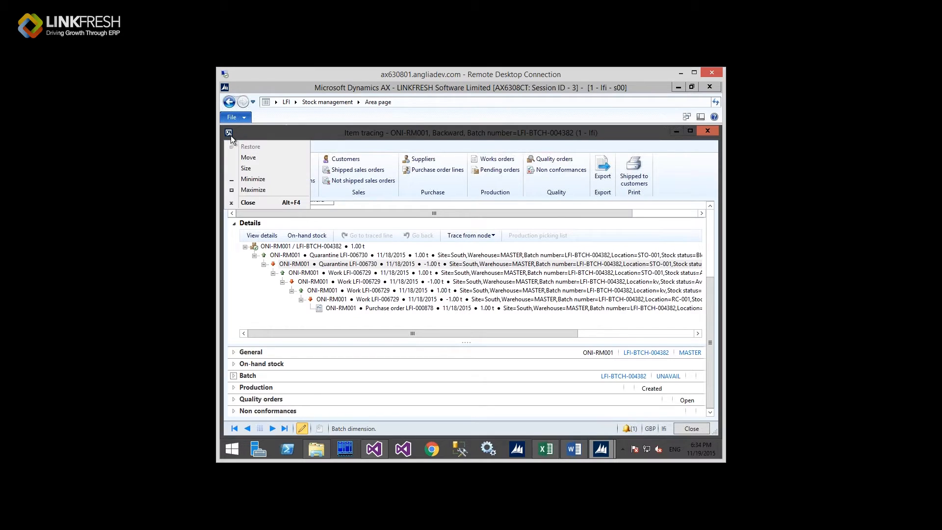
Step: Switch to the Sales ledger module and show All sales orders
{"action": "left_click_drag", "start_coordinate": [719, 255], "coordinate": [316, 104]}
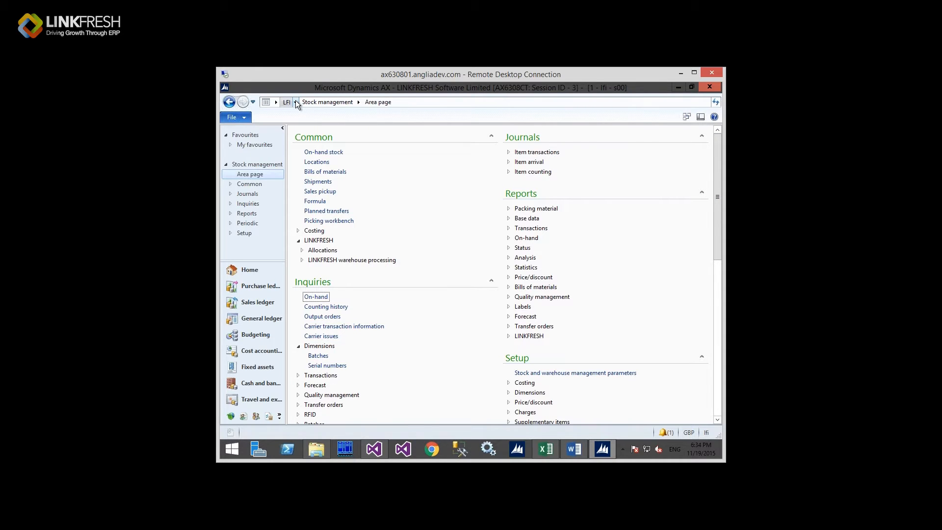
{"action": "left_click", "coordinate": [295, 101]}
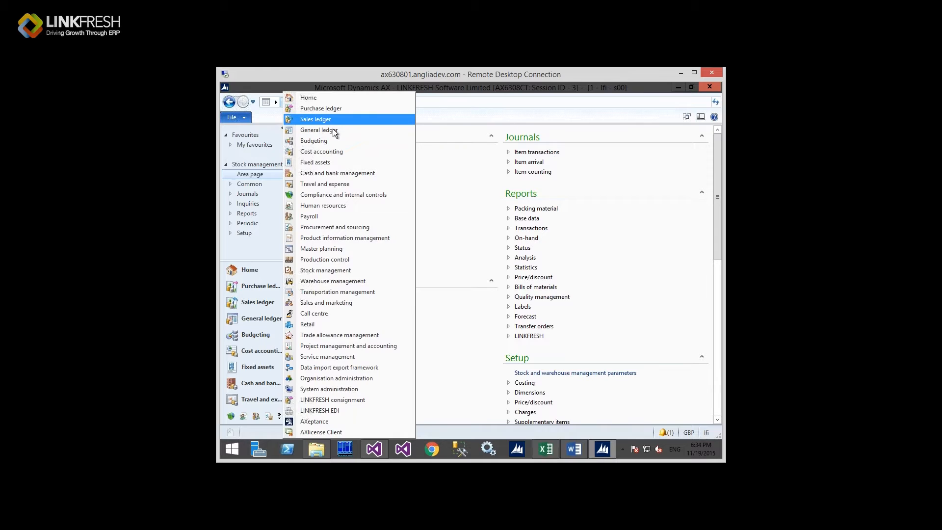
{"action": "left_click", "coordinate": [440, 181]}
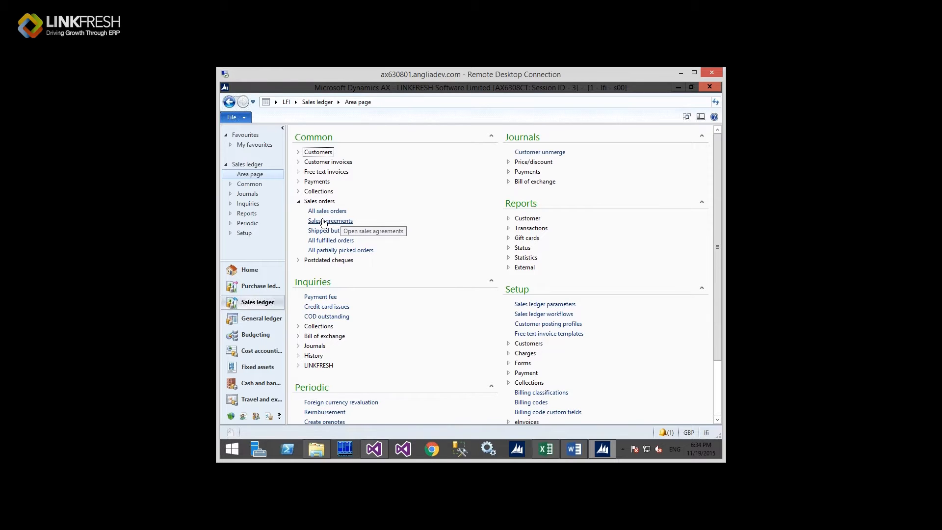
{"action": "left_click", "coordinate": [321, 211]}
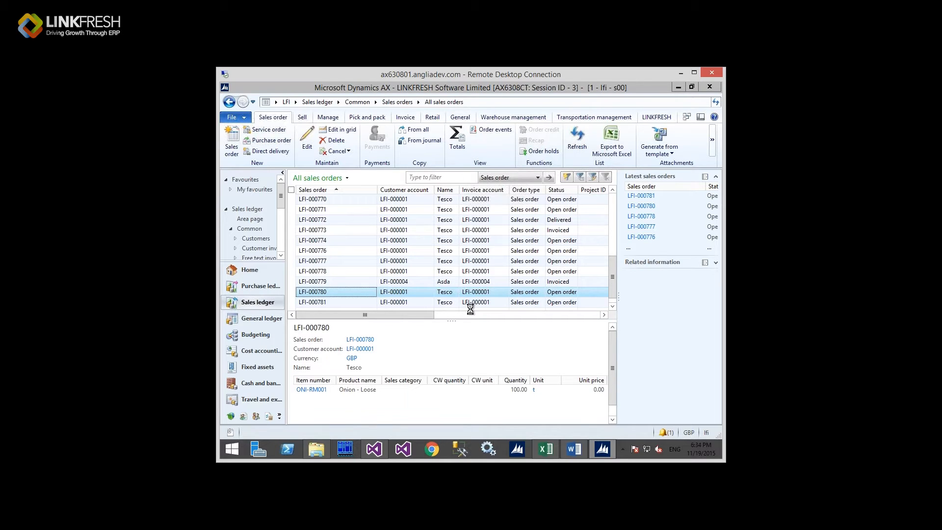
Step: Open Tesco sales order LFI-000780 and narrow its Variant number column
{"action": "double_click", "coordinate": [469, 291]}
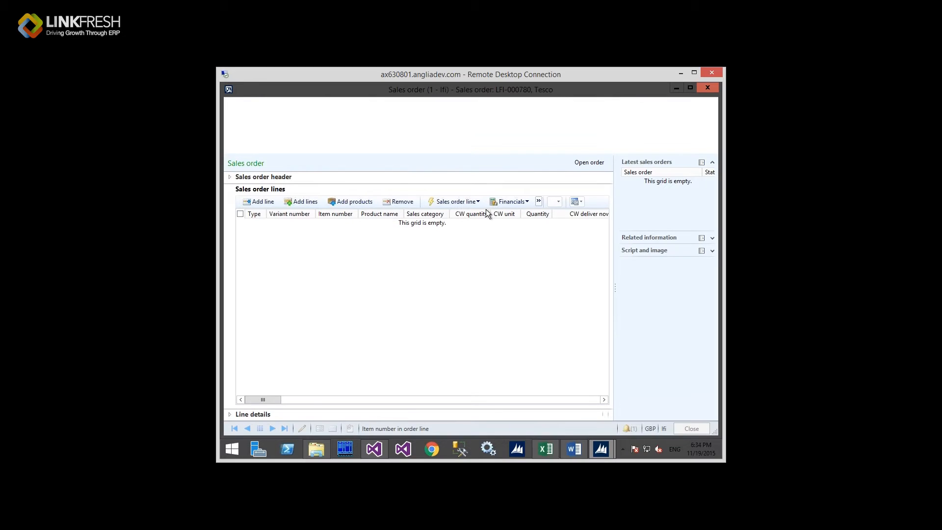
{"action": "left_click", "coordinate": [540, 203]}
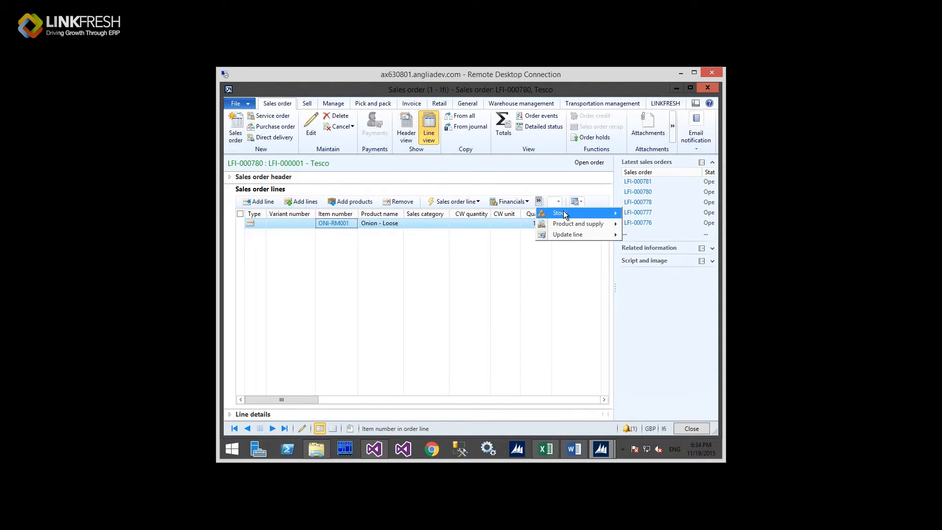
{"action": "mouse_move", "coordinate": [565, 214]}
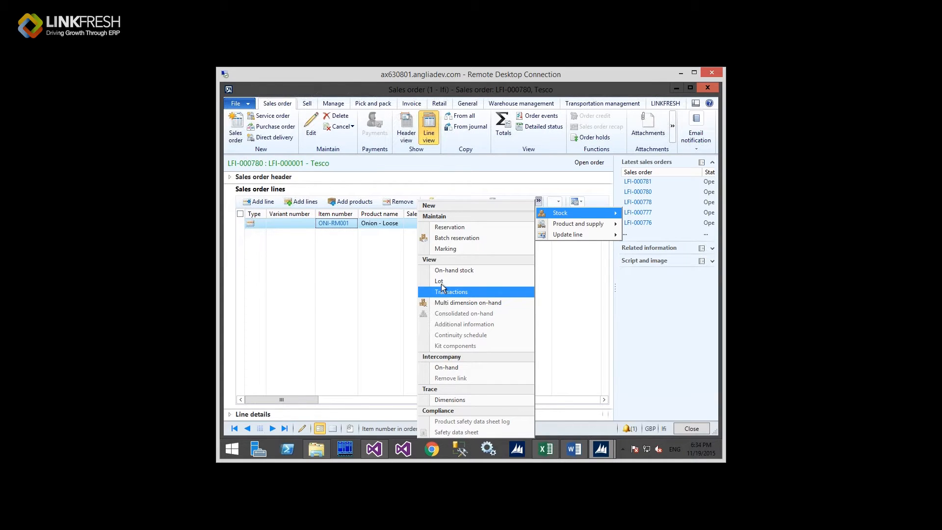
{"action": "left_click", "coordinate": [346, 262]}
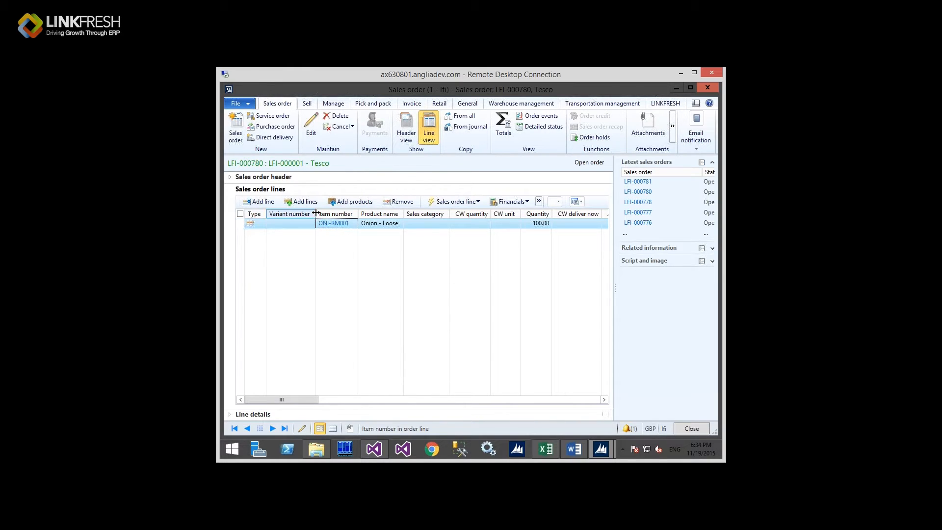
{"action": "left_click_drag", "start_coordinate": [316, 213], "coordinate": [286, 213]}
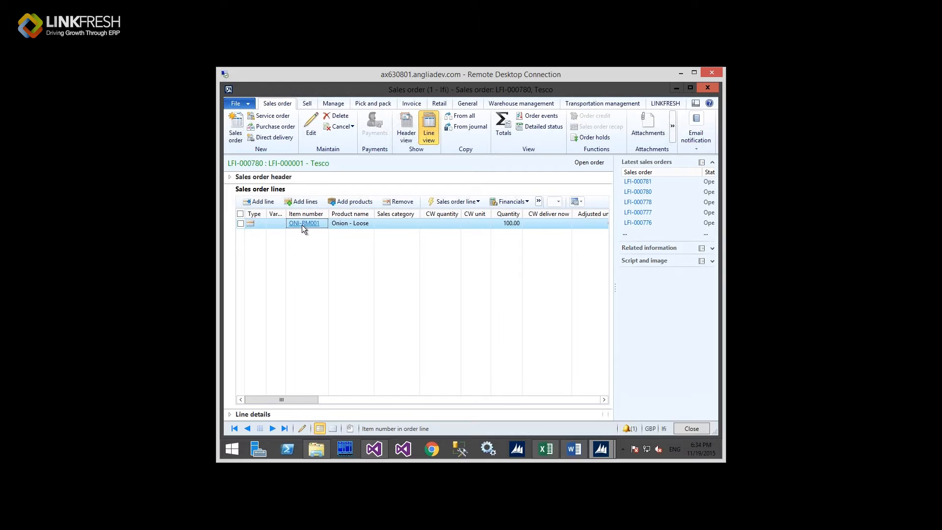
Step: Show stock transactions for the ONI-RM001 Onion - Loose line, quantity 100.00
{"action": "left_click", "coordinate": [511, 224]}
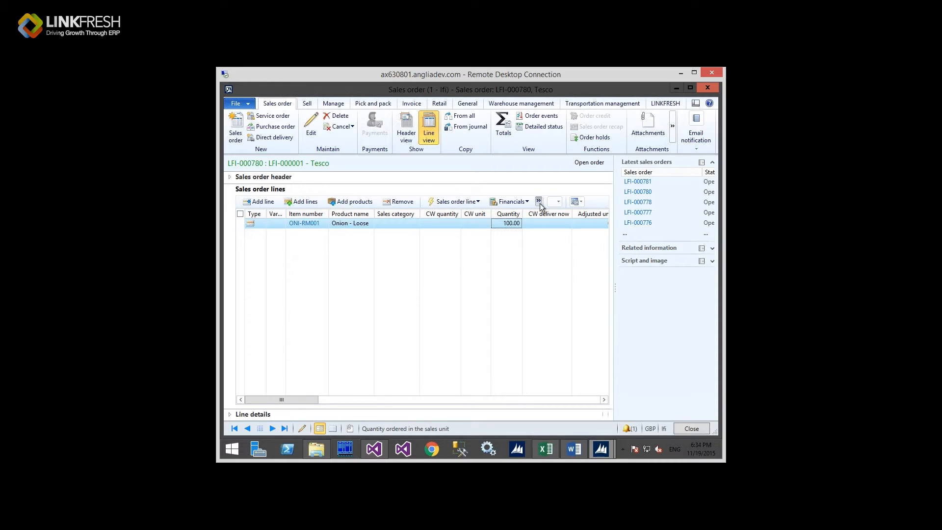
{"action": "left_click", "coordinate": [540, 202]}
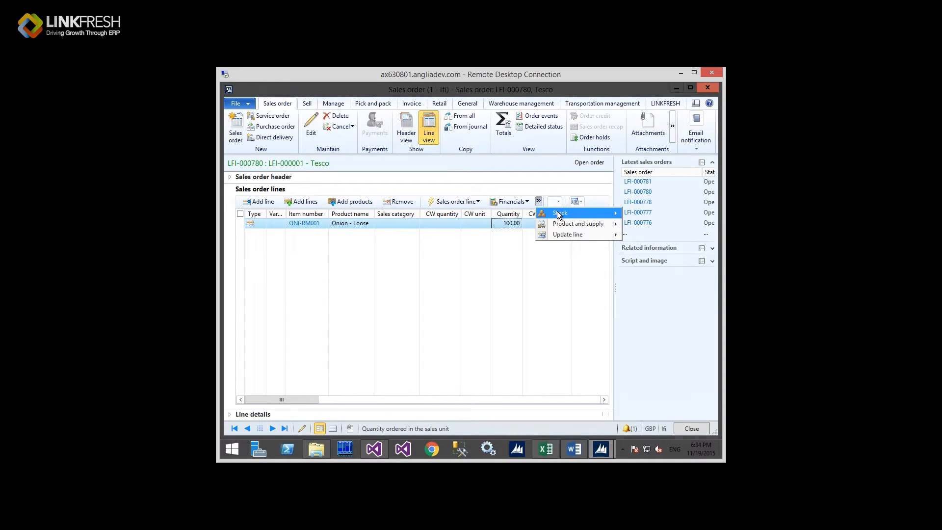
{"action": "left_click", "coordinate": [561, 212]}
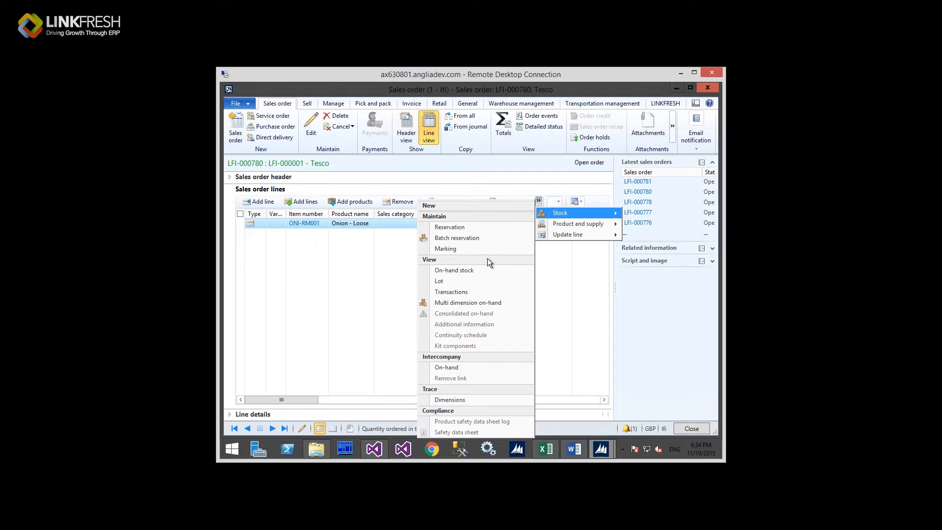
{"action": "left_click", "coordinate": [474, 294]}
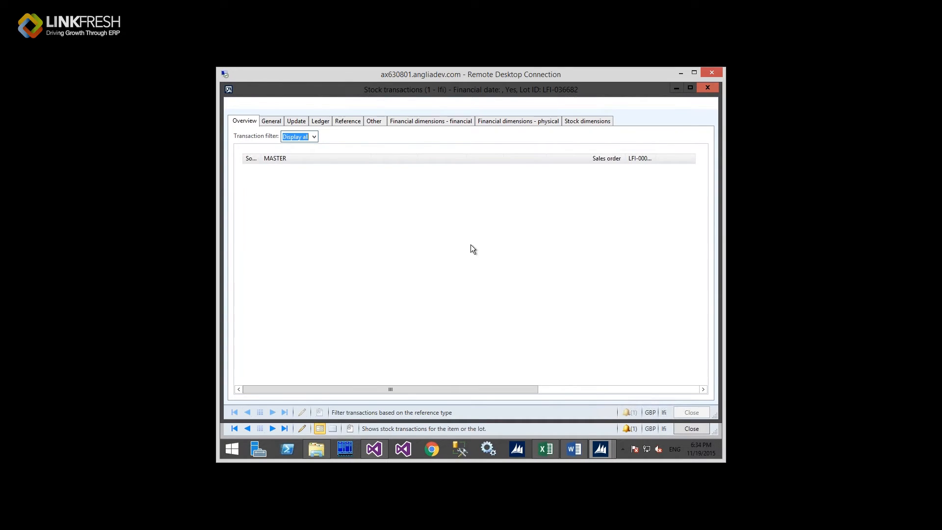
Step: Trace stock dimensions of the -100.00 ONI-RM001 transaction on sales order LFI-000780
{"action": "left_click", "coordinate": [423, 161]}
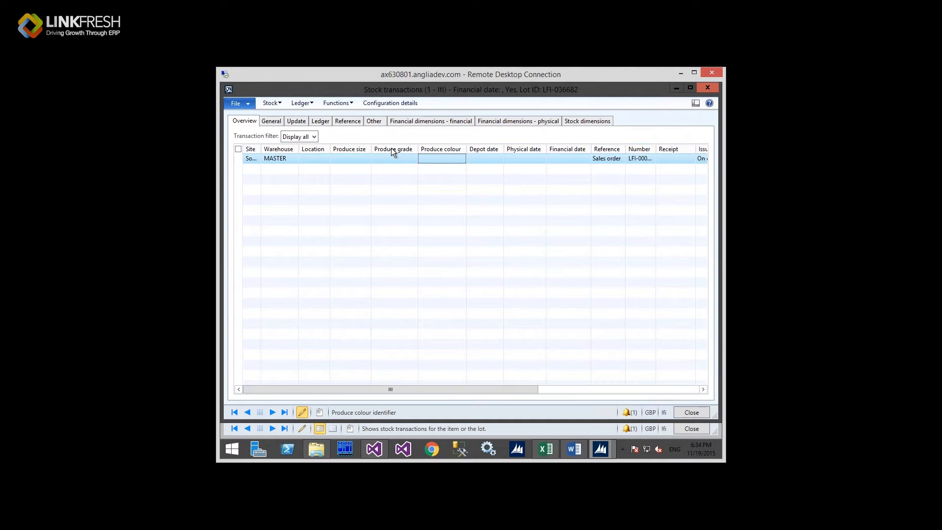
{"action": "left_click", "coordinate": [275, 104]}
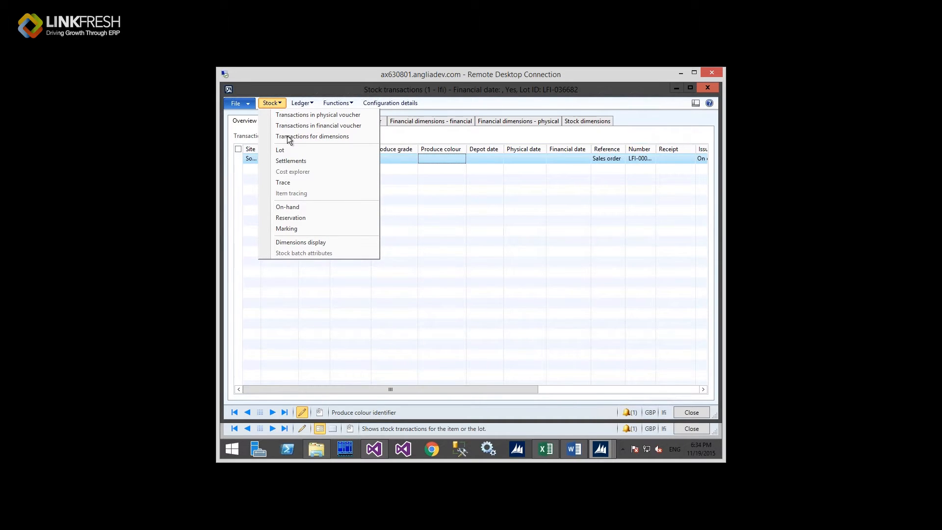
{"action": "left_click", "coordinate": [296, 183]}
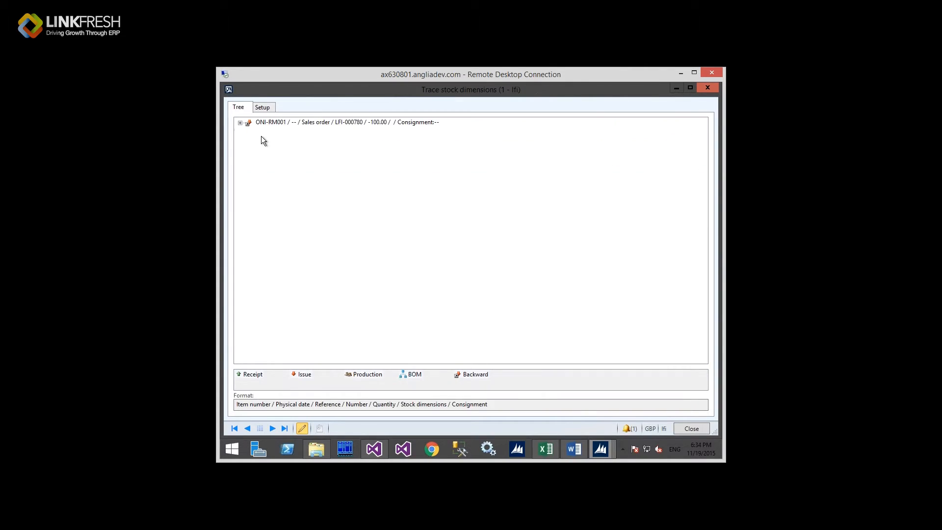
Step: Expand the sales order node to purchase order LFI-000873, review both entries, and close the trace
{"action": "left_click", "coordinate": [240, 123]}
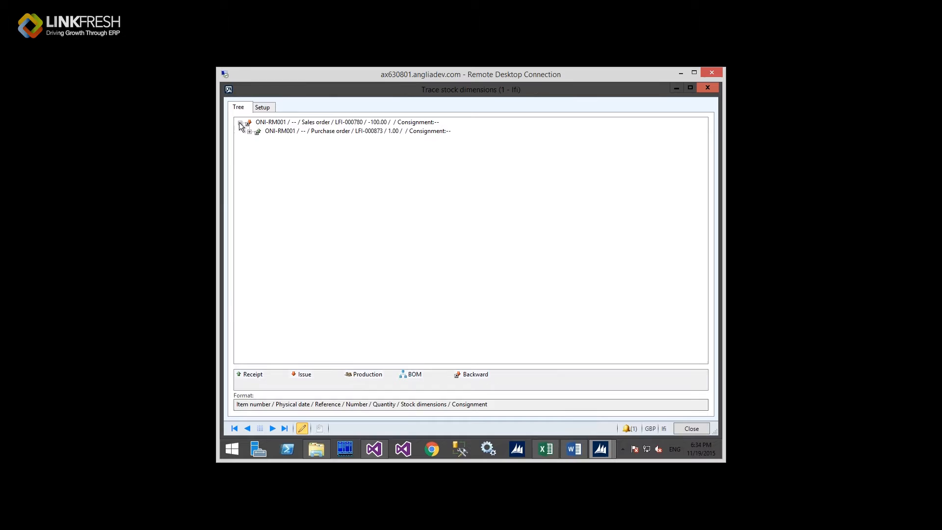
{"action": "left_click", "coordinate": [305, 132]}
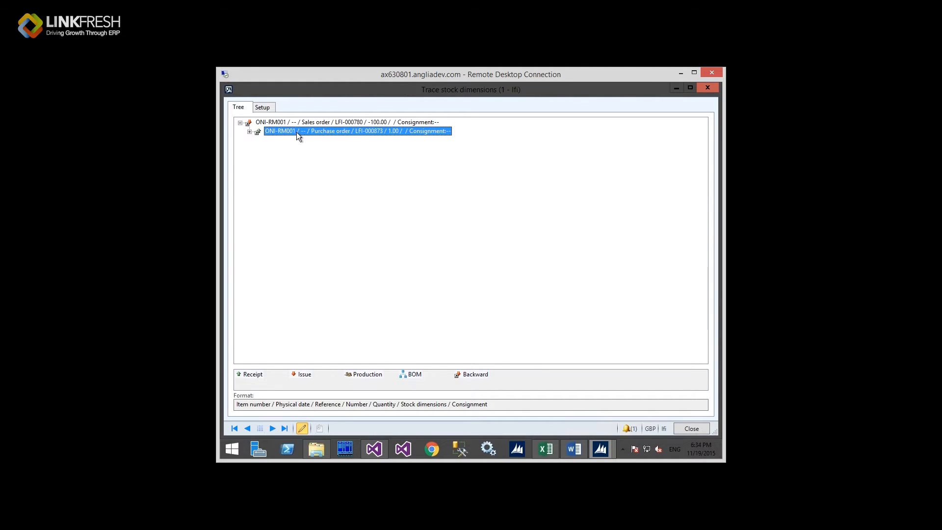
{"action": "left_click", "coordinate": [249, 132]}
{"action": "left_click", "coordinate": [281, 122]}
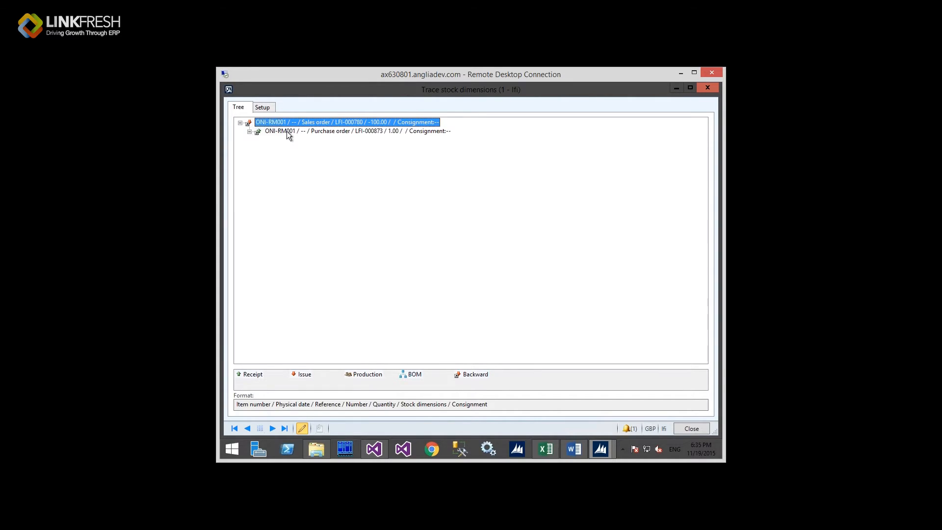
{"action": "left_click", "coordinate": [286, 129]}
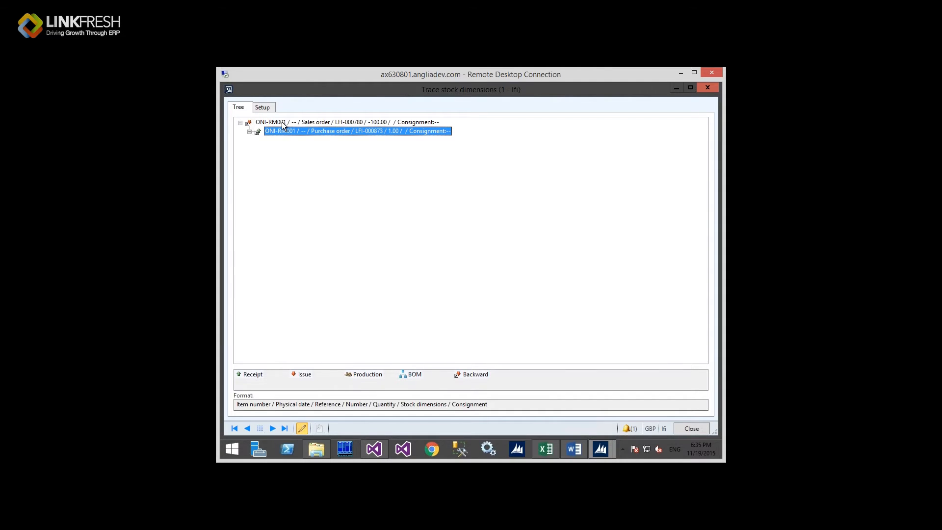
{"action": "left_click", "coordinate": [282, 122]}
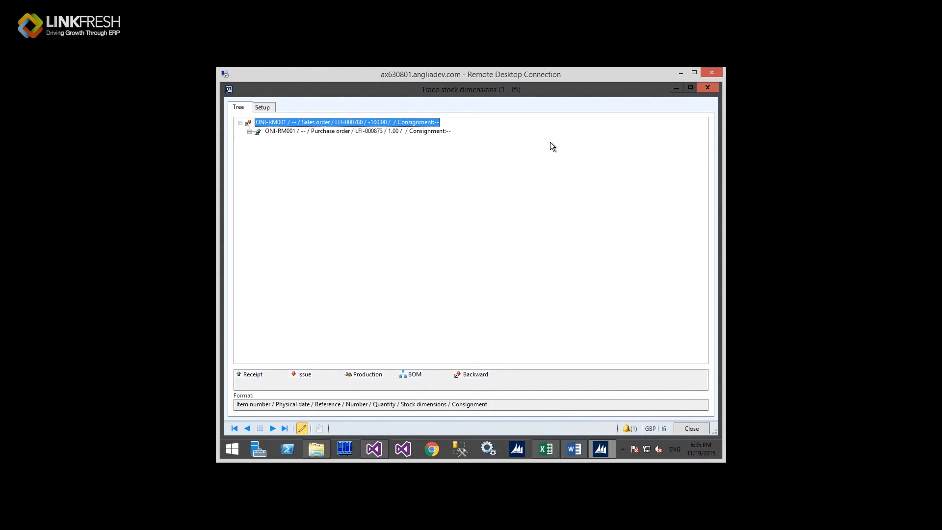
{"action": "left_click", "coordinate": [710, 89]}
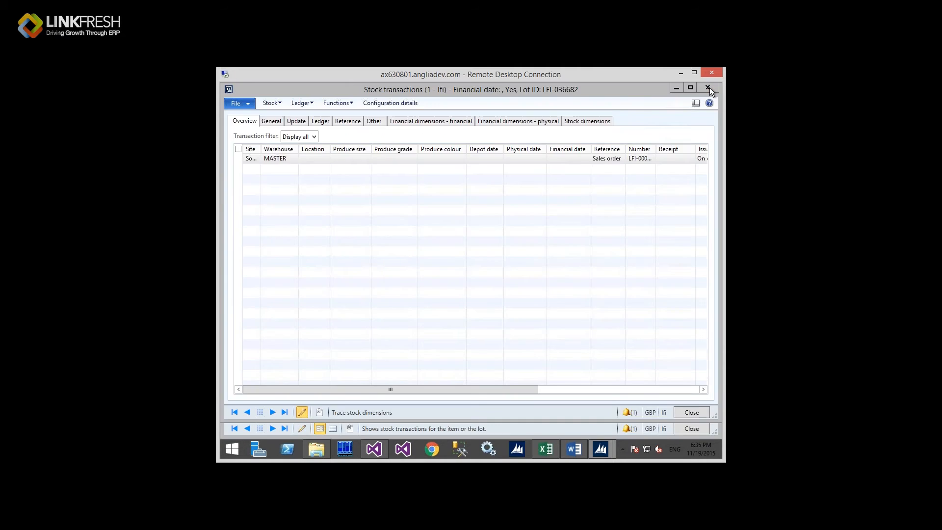
Step: Close the stock transactions and LFI-000780 forms, then scroll the All sales orders list back to LFI-000780
{"action": "left_click", "coordinate": [710, 87]}
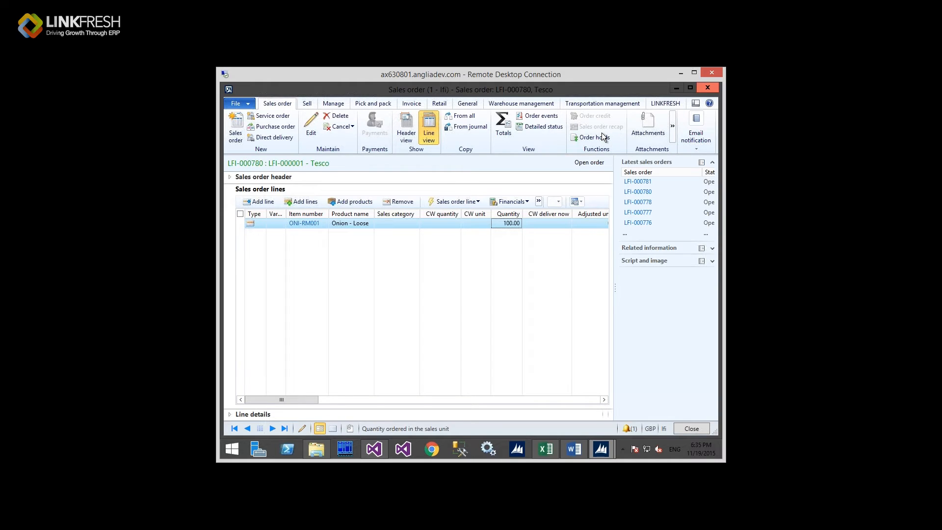
{"action": "left_click", "coordinate": [704, 88]}
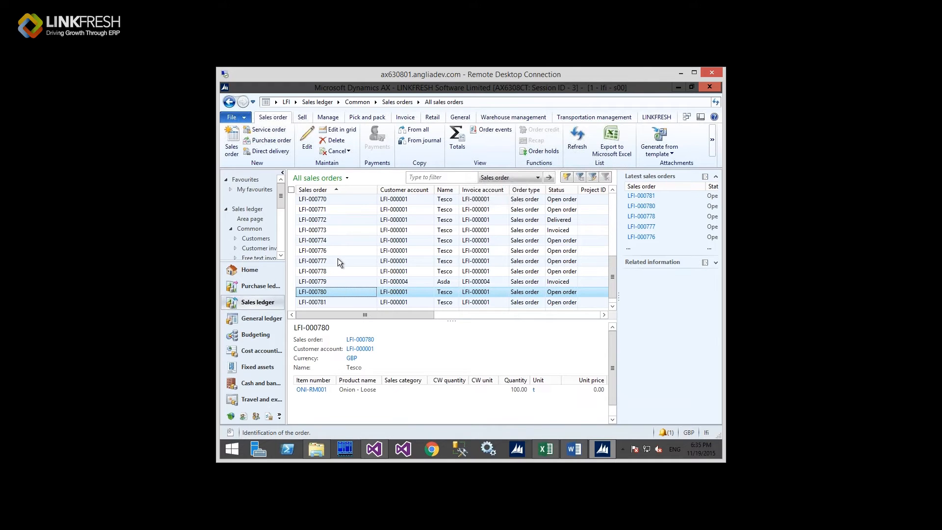
{"action": "left_click", "coordinate": [312, 150]}
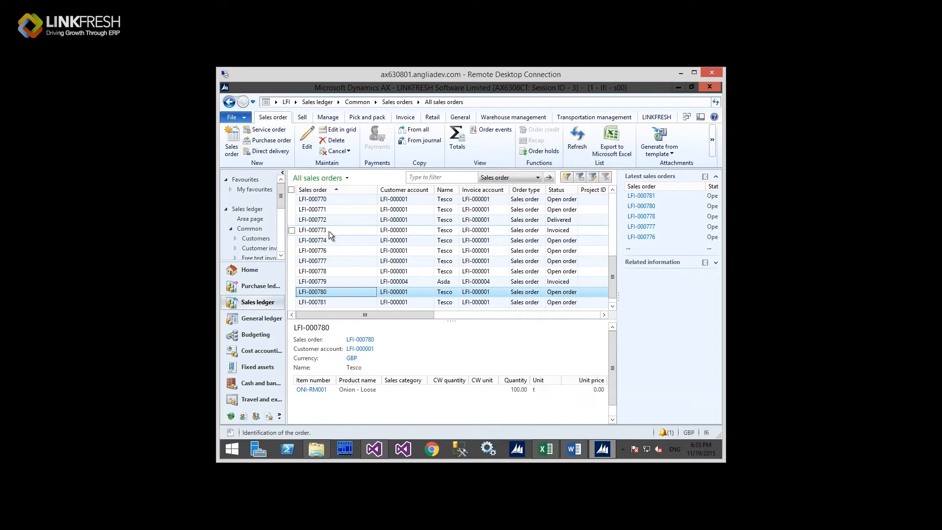
{"action": "scroll", "coordinate": [329, 233], "scroll_direction": "up", "scroll_amount": 3}
{"action": "scroll", "coordinate": [330, 236], "scroll_direction": "up", "scroll_amount": 11}
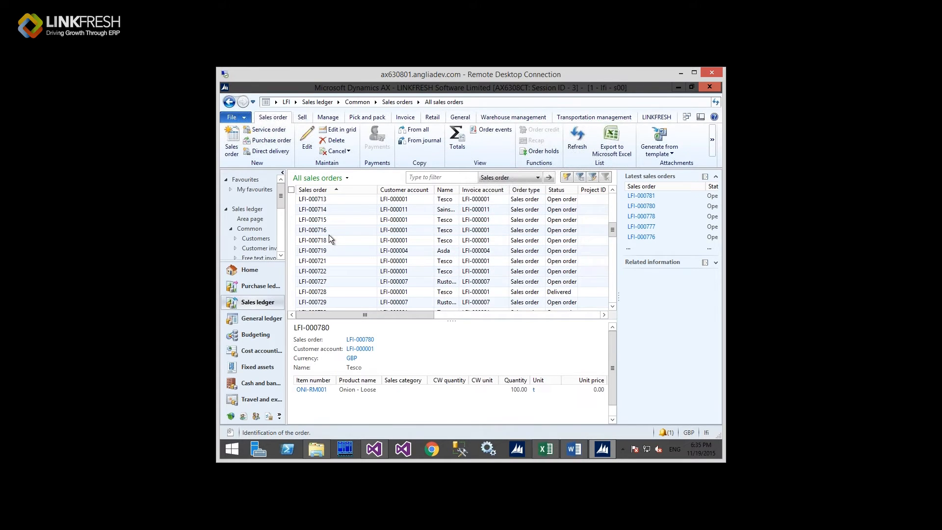
{"action": "scroll", "coordinate": [329, 235], "scroll_direction": "down", "scroll_amount": 13}
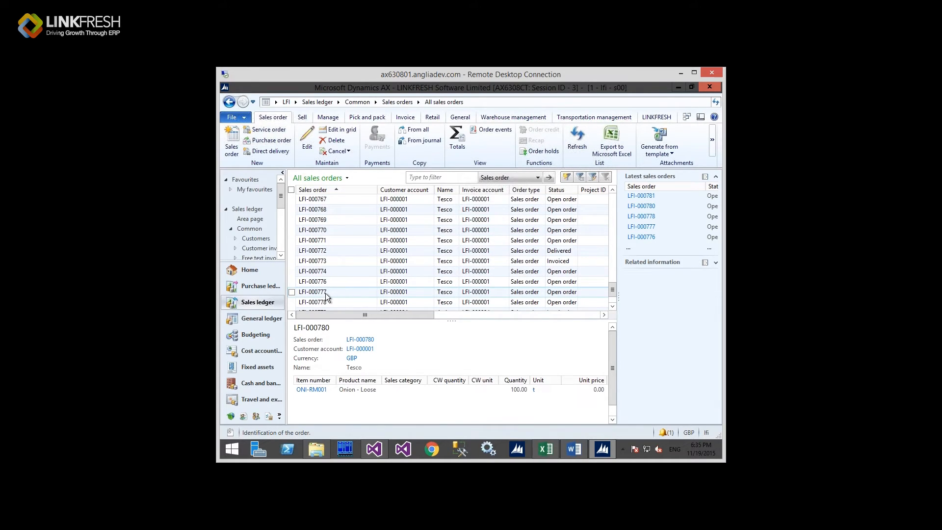
{"action": "scroll", "coordinate": [330, 289], "scroll_direction": "down", "scroll_amount": 1}
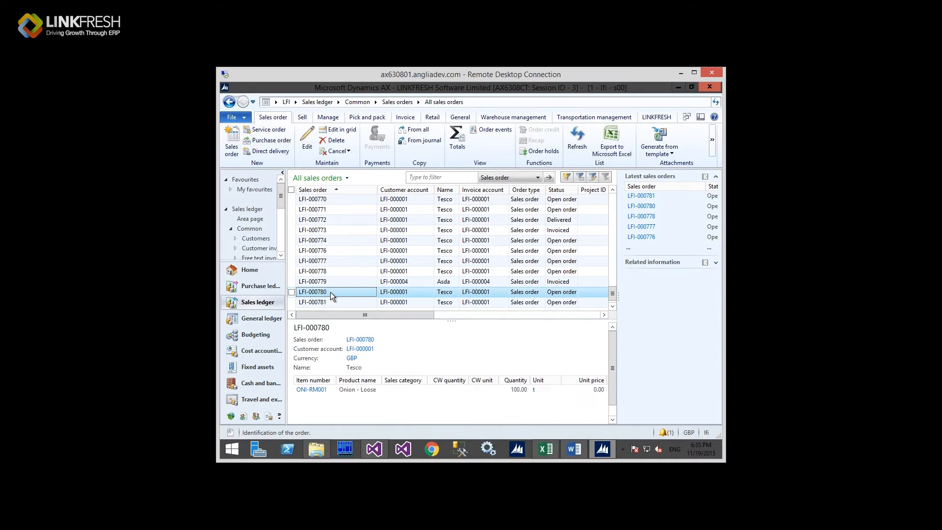
Step: Reopen LFI-000780 and bring up Batch reservation for its ONI-RM001 Onion - Loose line
{"action": "double_click", "coordinate": [331, 292]}
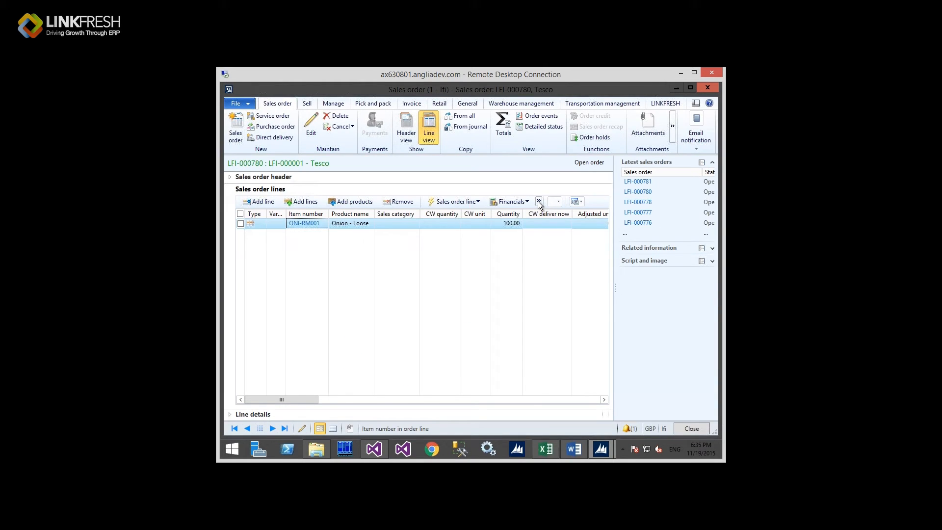
{"action": "left_click", "coordinate": [539, 202]}
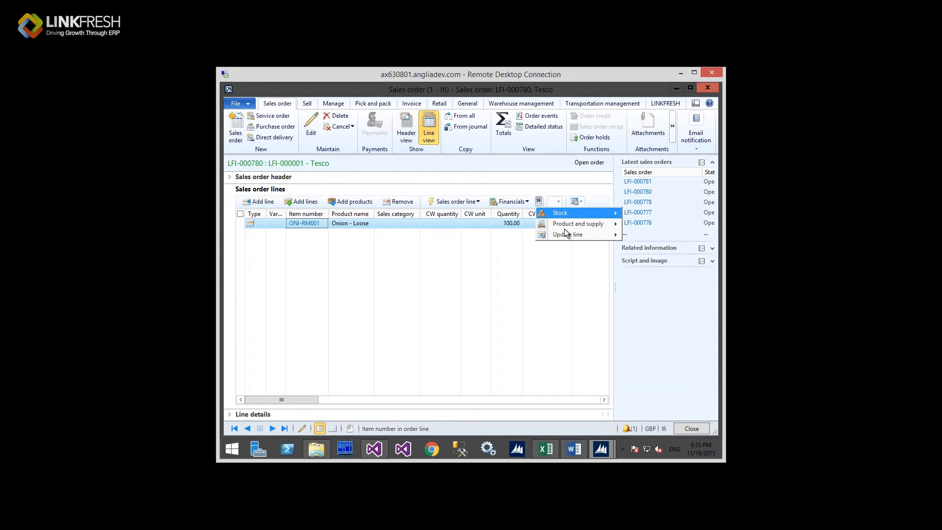
{"action": "mouse_move", "coordinate": [568, 235]}
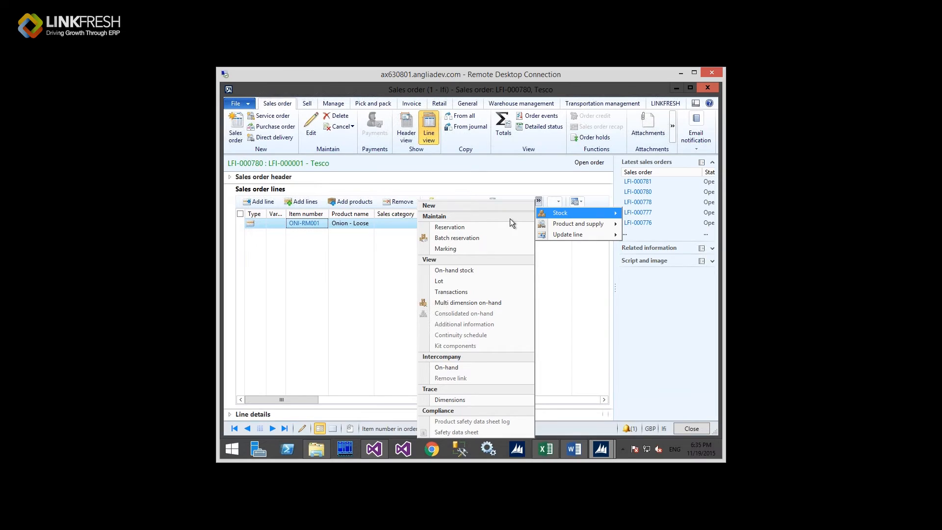
{"action": "left_click", "coordinate": [476, 238]}
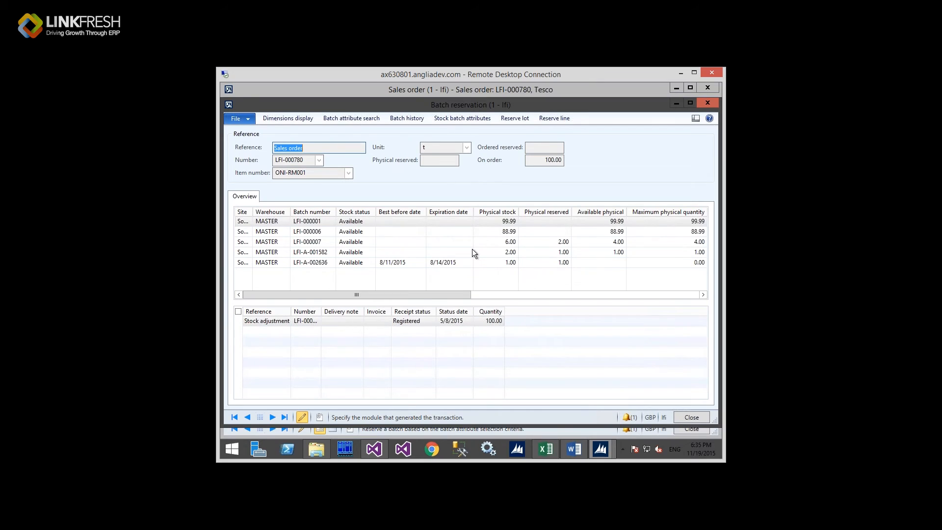
Step: Select batch LFI-000007 to list its 5/8/2015 purchase order receipts of 1.00 each
{"action": "left_click", "coordinate": [435, 244]}
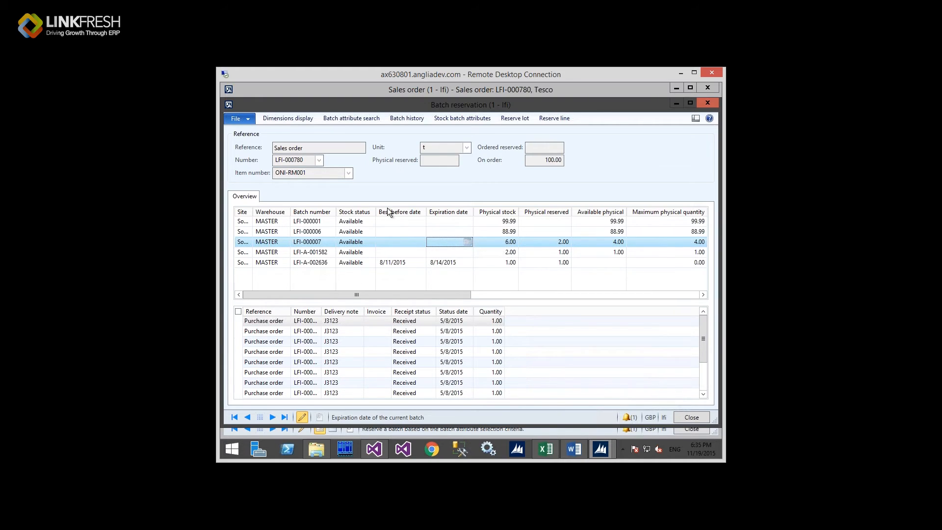
{"action": "left_click", "coordinate": [346, 118]}
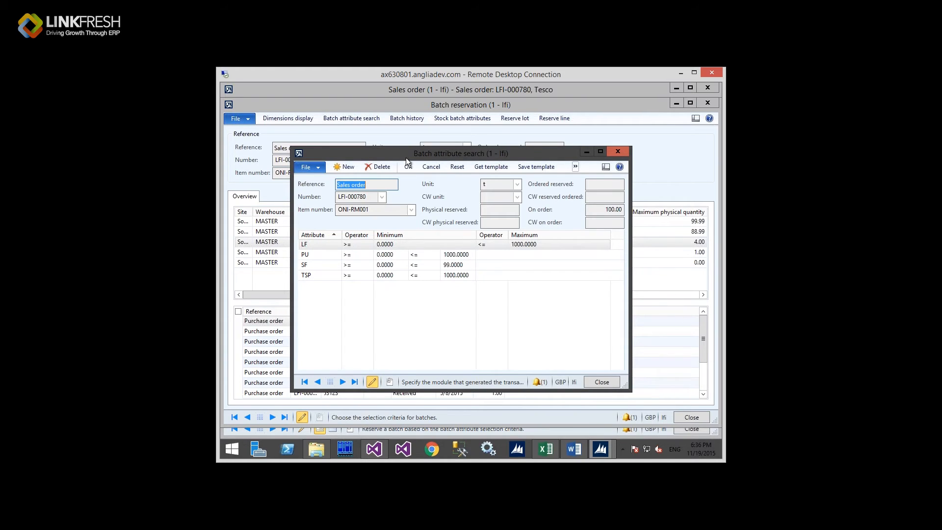
{"action": "left_click_drag", "start_coordinate": [422, 157], "coordinate": [425, 156]}
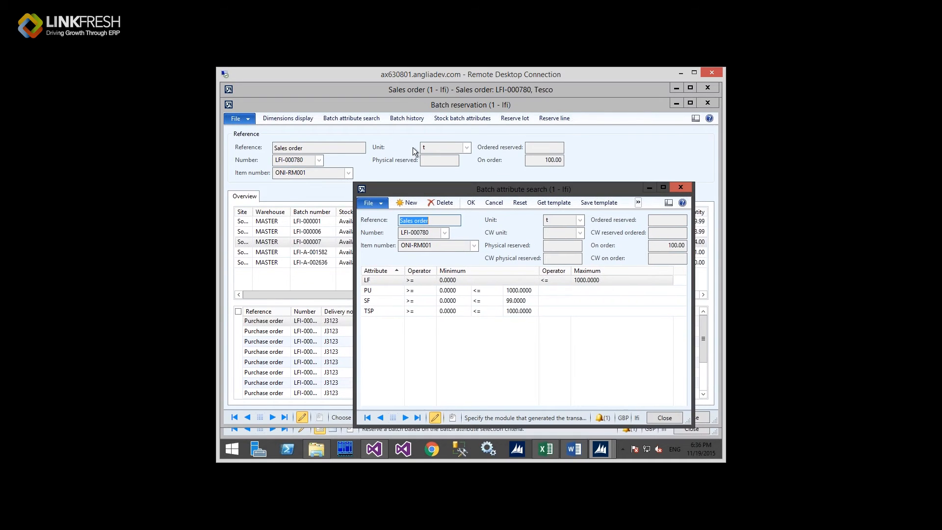
{"action": "left_click_drag", "start_coordinate": [413, 148], "coordinate": [396, 134]}
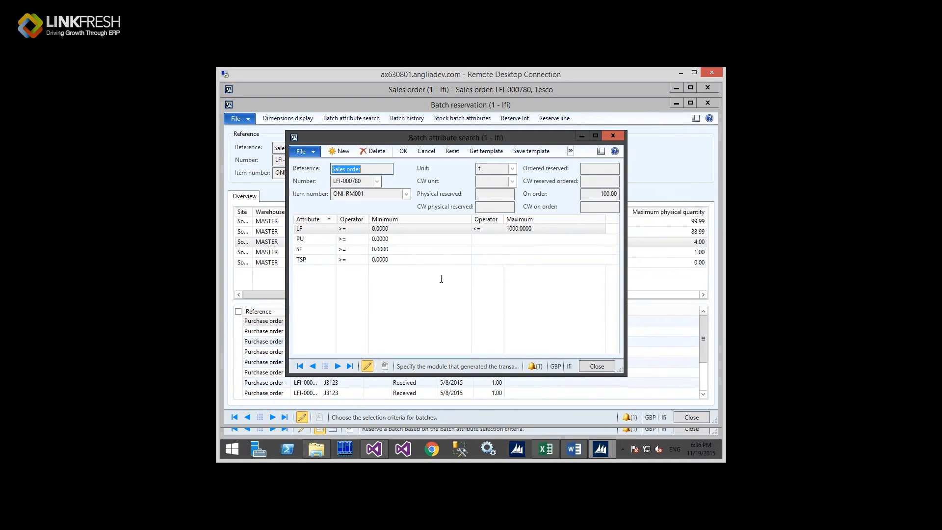
{"action": "left_click", "coordinate": [472, 238]}
{"action": "left_click", "coordinate": [428, 252]}
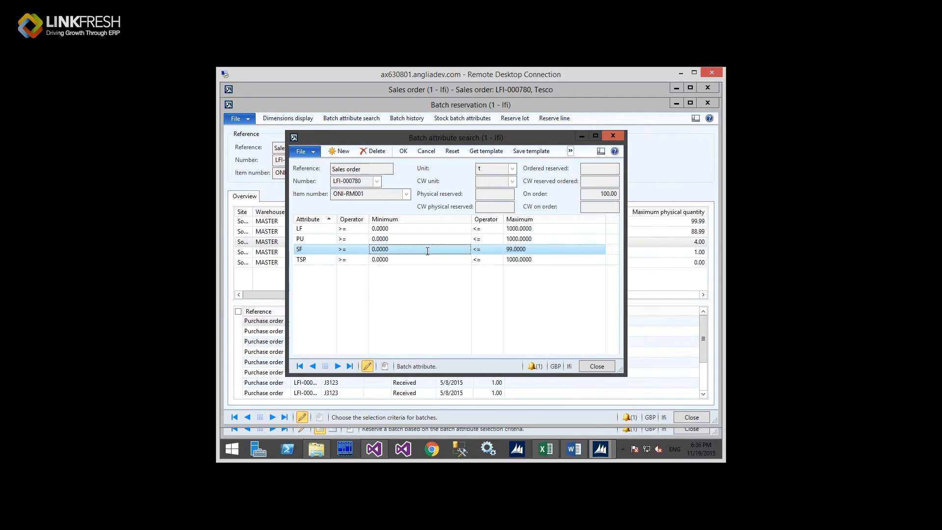
{"action": "left_click", "coordinate": [422, 249]}
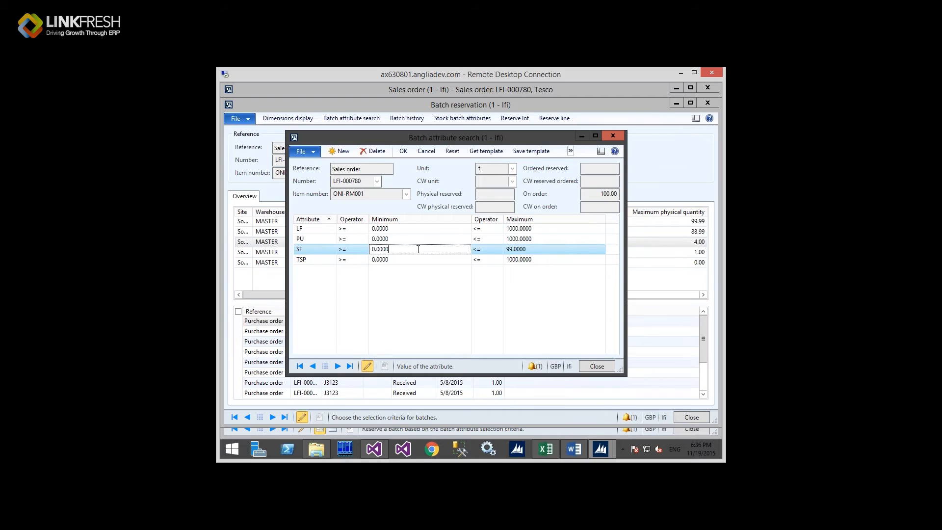
{"action": "key", "text": "ctrl+a"}
{"action": "left_click", "coordinate": [527, 249]}
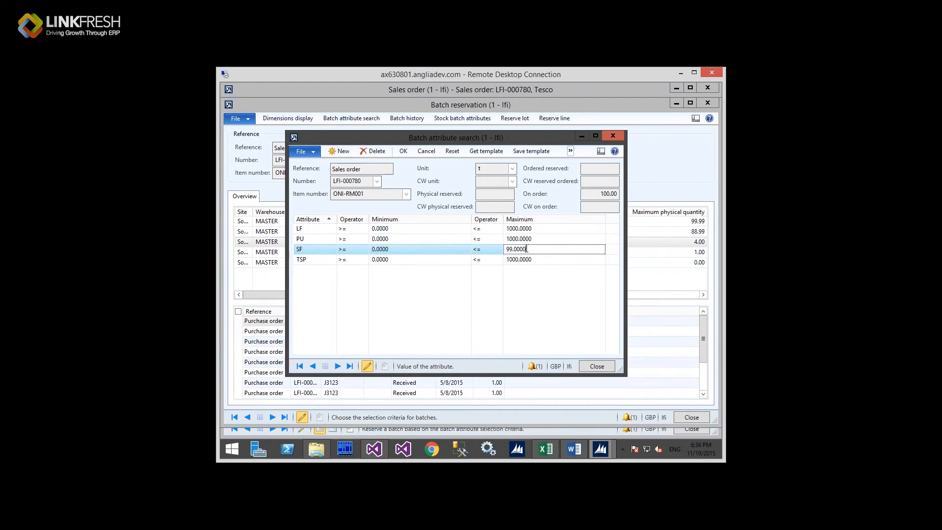
{"action": "key", "text": "ctrl+shift+Left"}
{"action": "key", "text": "ctrl+shift+Left"}
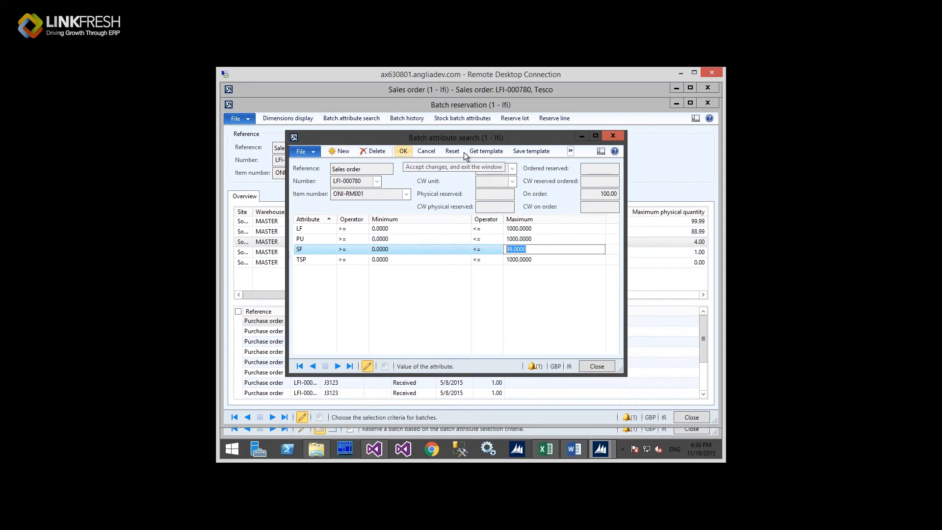
{"action": "left_click", "coordinate": [612, 136]}
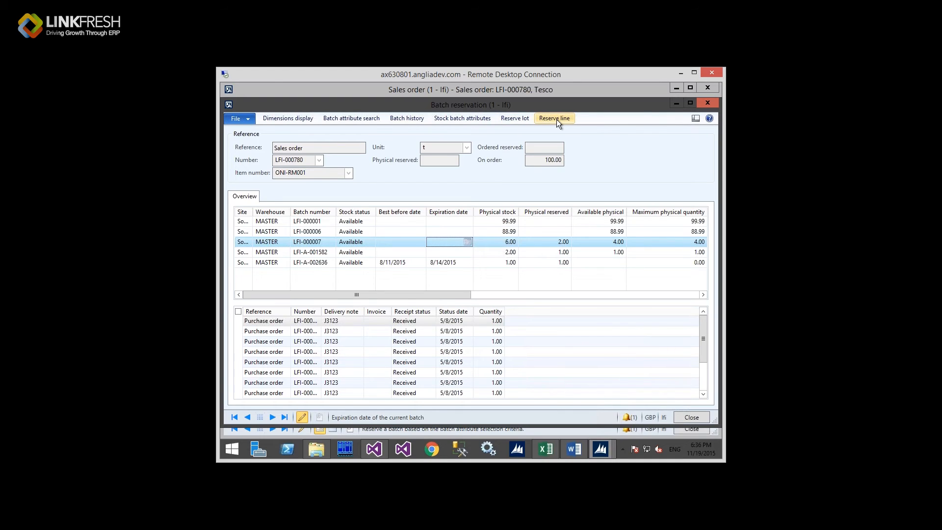
Step: Close the Batch reservation form and the LFI-000780 sales order window
{"action": "left_click", "coordinate": [708, 103]}
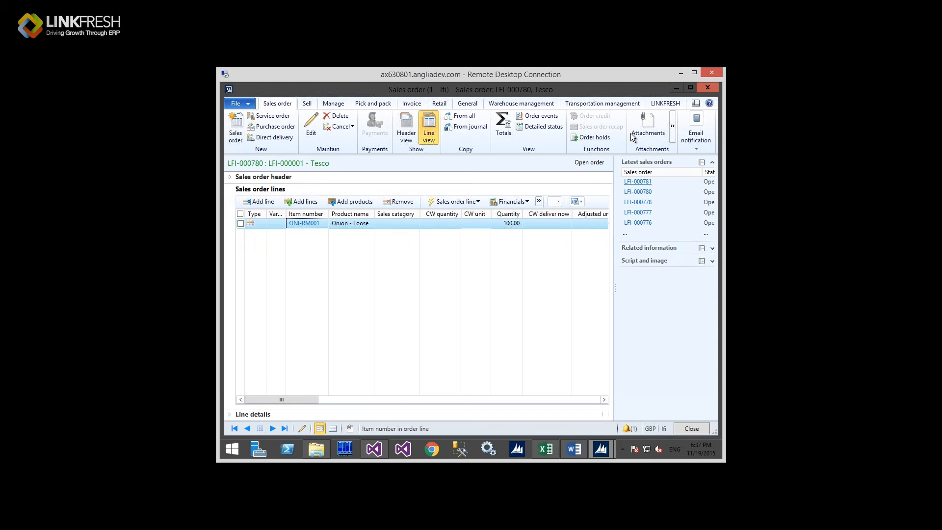
{"action": "left_click", "coordinate": [708, 87]}
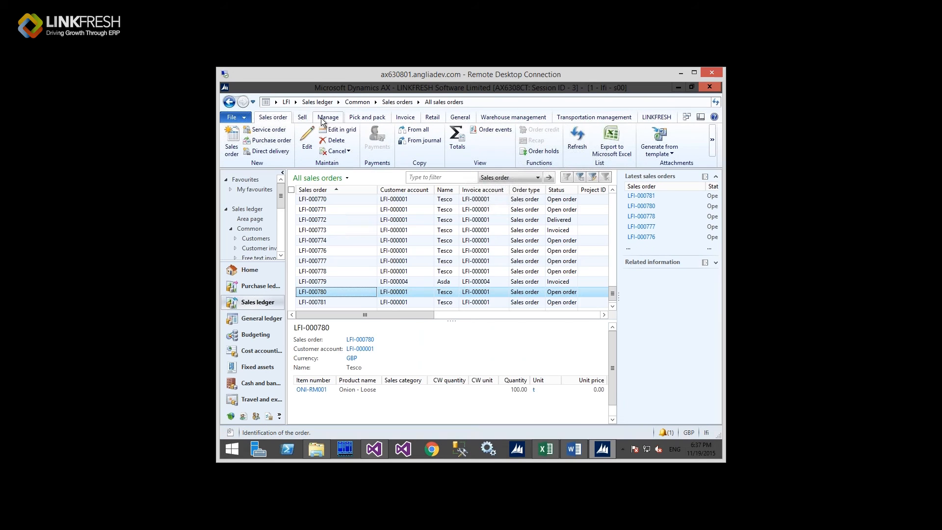
Step: Navigate from the LFI breadcrumb to the LINKFRESH consignment area and its registered consignments list
{"action": "left_click", "coordinate": [296, 102]}
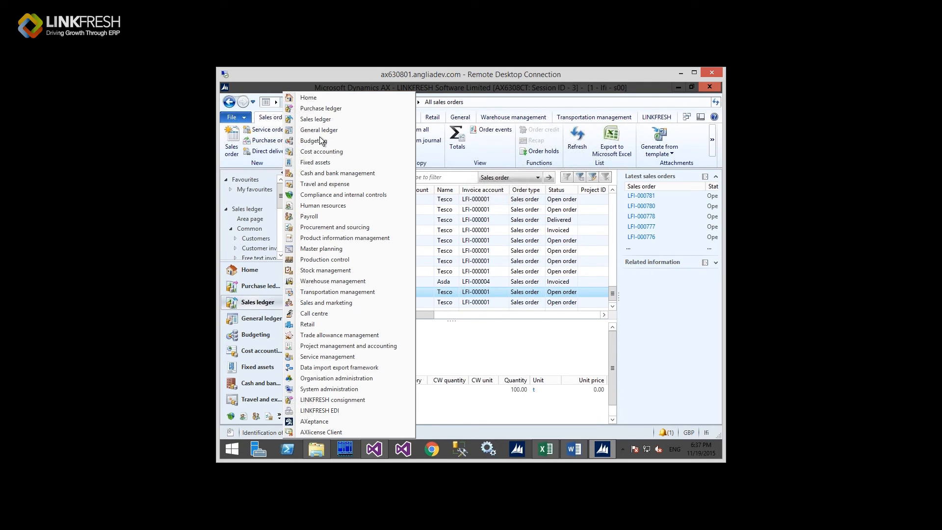
{"action": "left_click", "coordinate": [364, 399]}
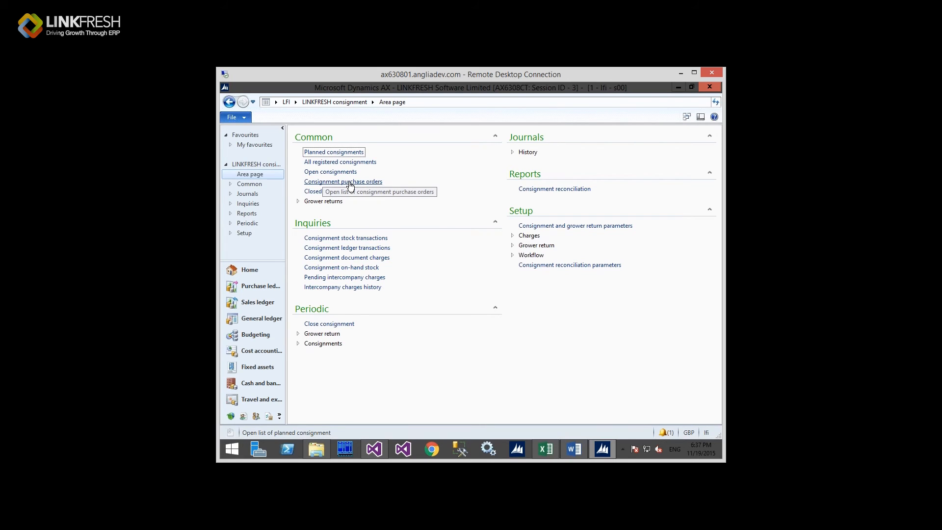
{"action": "left_click", "coordinate": [350, 182]}
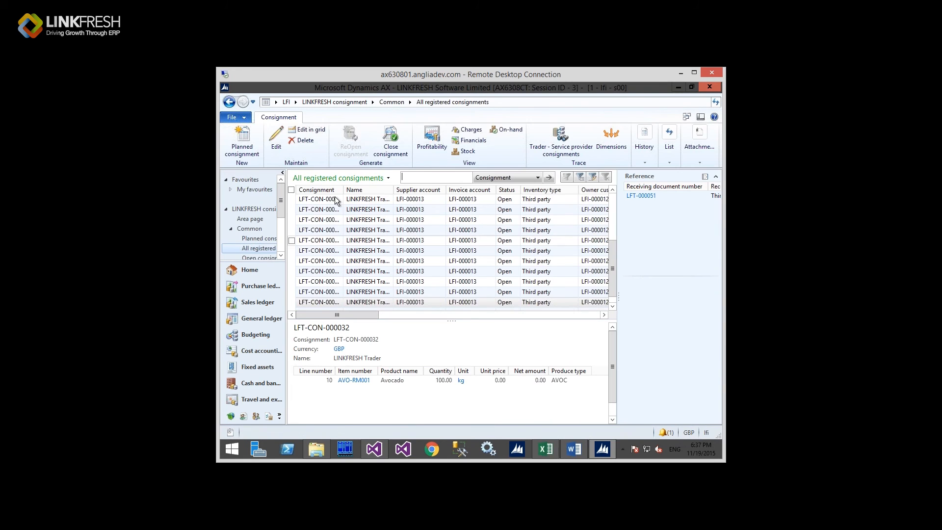
Step: Widen the Consignment column, browse LFT-CON-000025 to 000031, and select avocado consignment LFT-CON-000032
{"action": "double_click", "coordinate": [343, 189]}
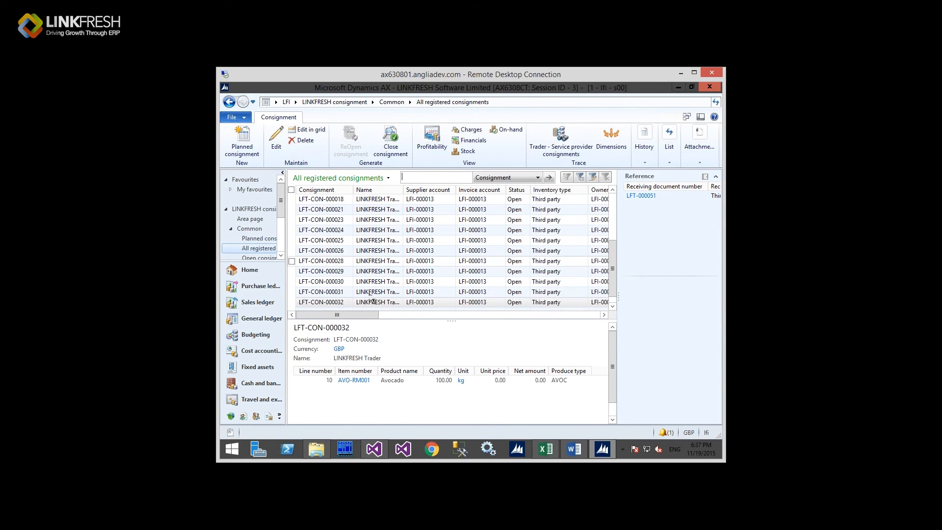
{"action": "left_click", "coordinate": [343, 292]}
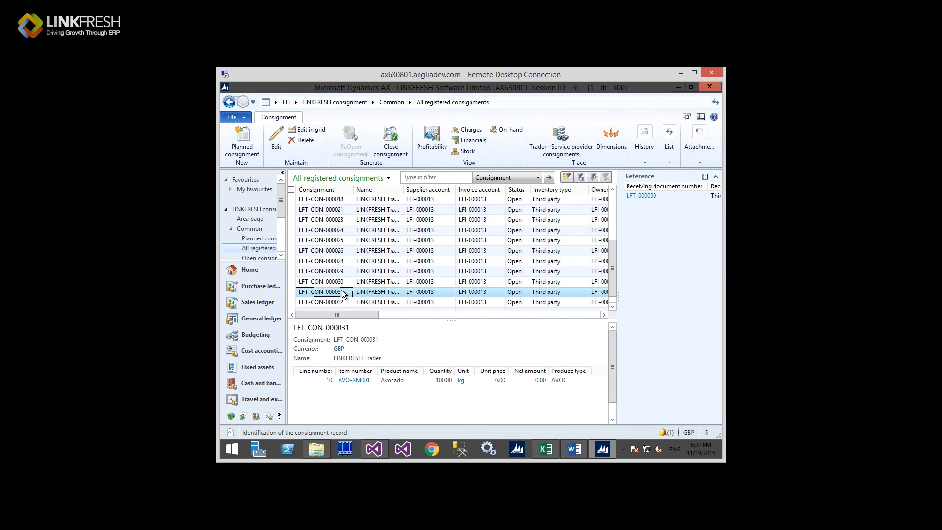
{"action": "left_click", "coordinate": [343, 284]}
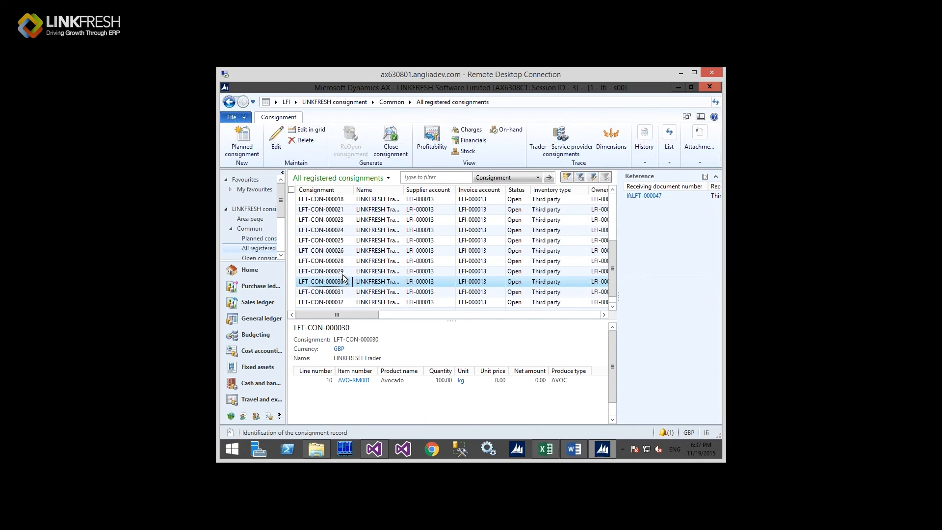
{"action": "left_click", "coordinate": [342, 273]}
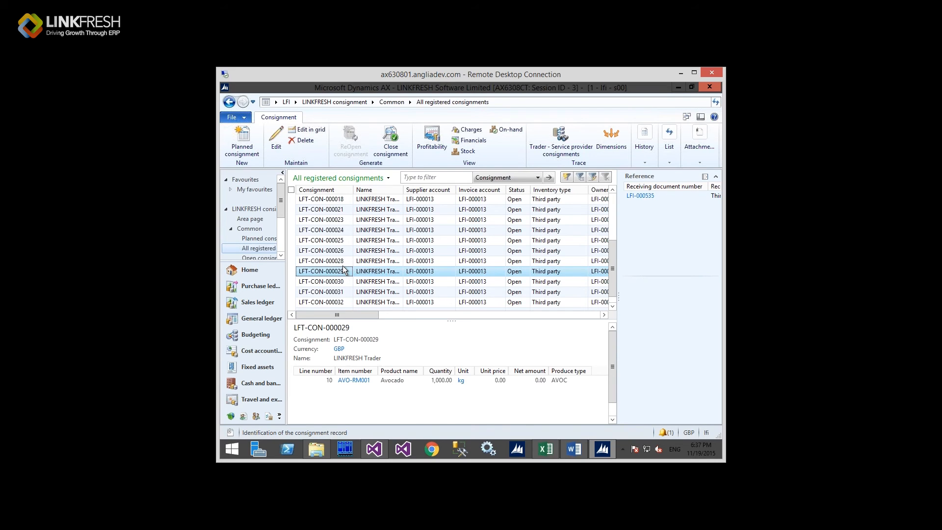
{"action": "left_click", "coordinate": [342, 261]}
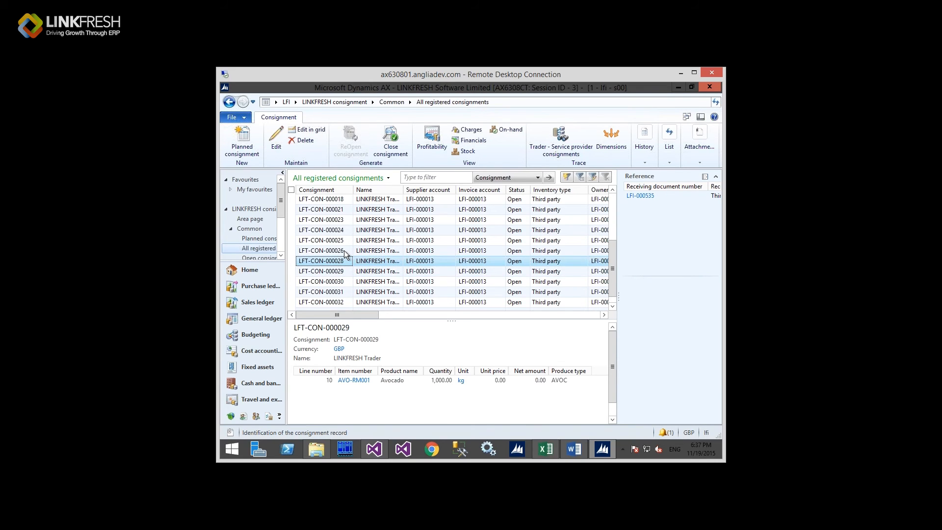
{"action": "left_click", "coordinate": [343, 249]}
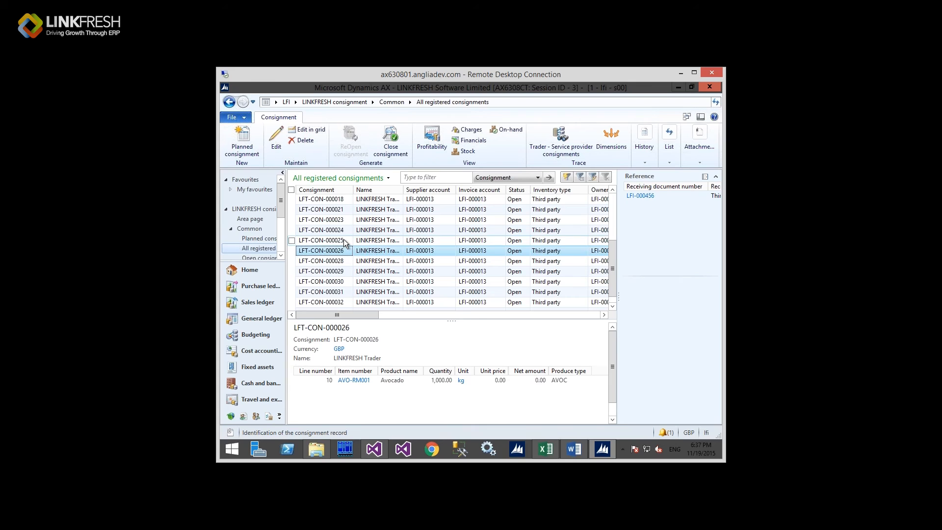
{"action": "left_click", "coordinate": [344, 239]}
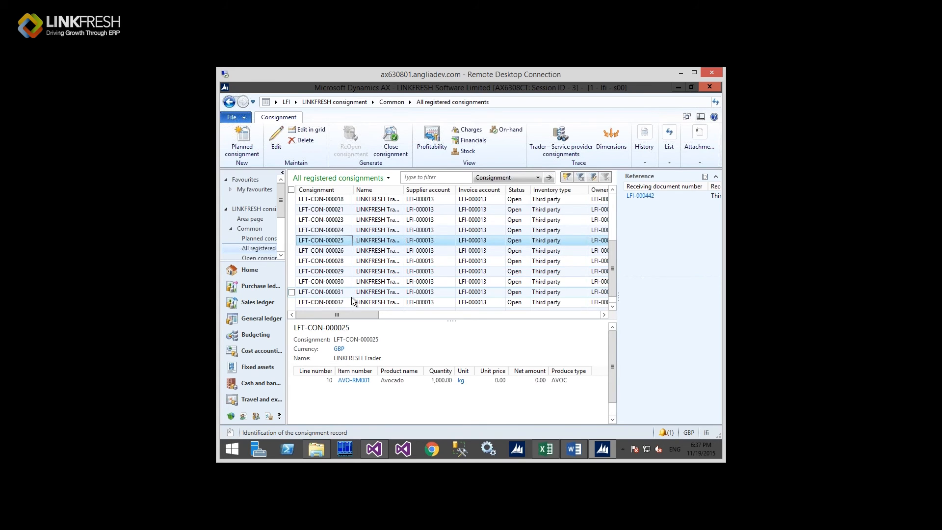
{"action": "left_click", "coordinate": [346, 301]}
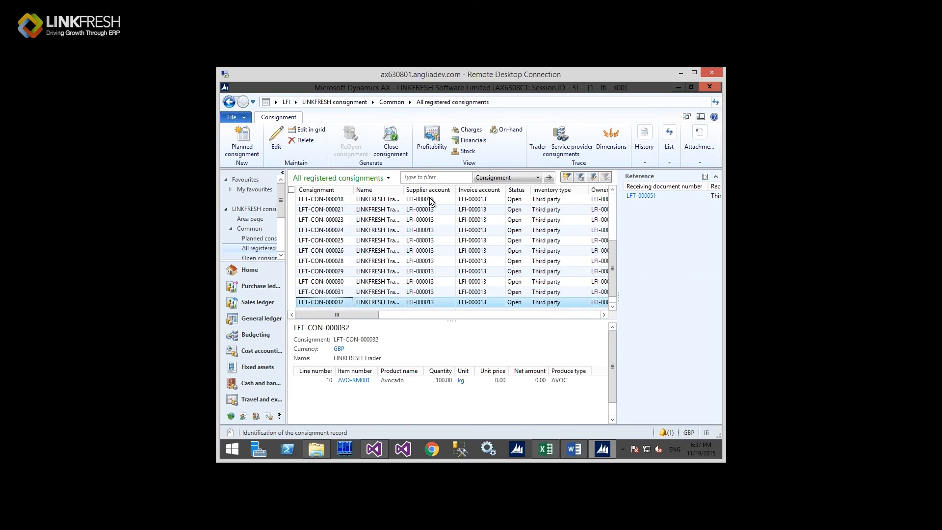
Step: Show LFT-CON-000032's consignment stock transactions and inspect its transfer, transaction and adjustment entries
{"action": "left_click", "coordinate": [464, 151]}
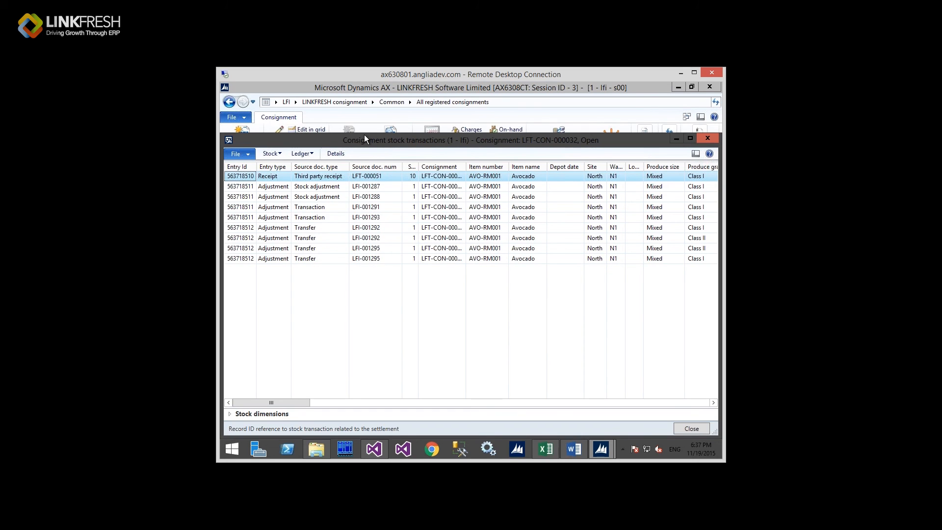
{"action": "mouse_move", "coordinate": [410, 138]}
{"action": "left_mouse_down"}
{"action": "mouse_move", "coordinate": [359, 130]}
{"action": "mouse_move", "coordinate": [410, 133]}
{"action": "left_mouse_up"}
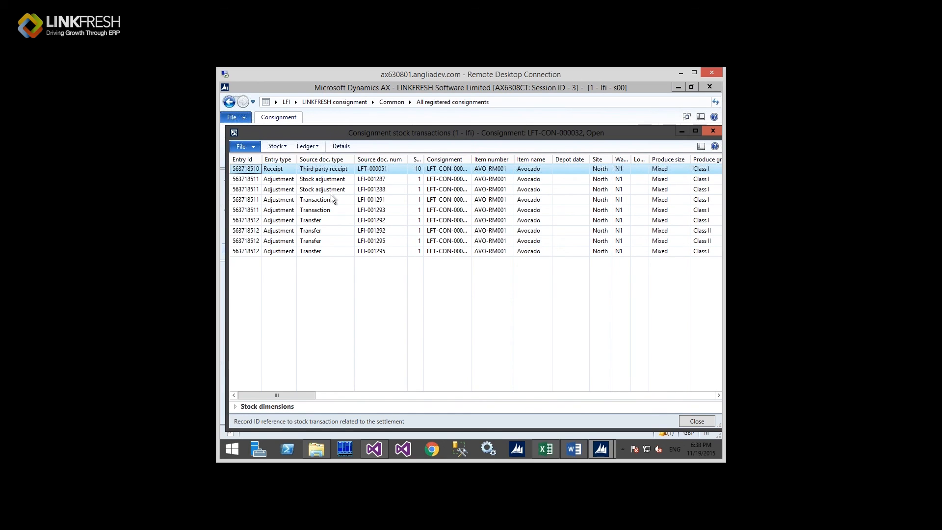
{"action": "left_click", "coordinate": [326, 220]}
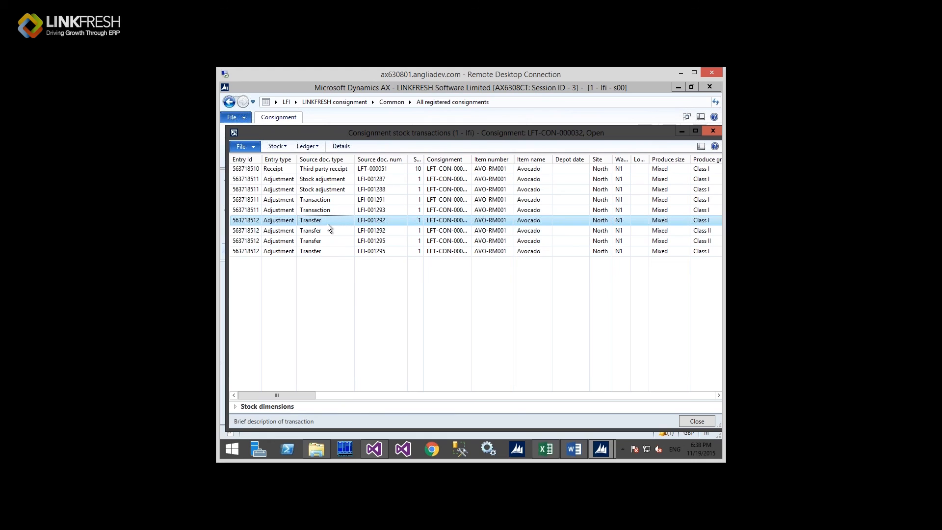
{"action": "left_click", "coordinate": [328, 200]}
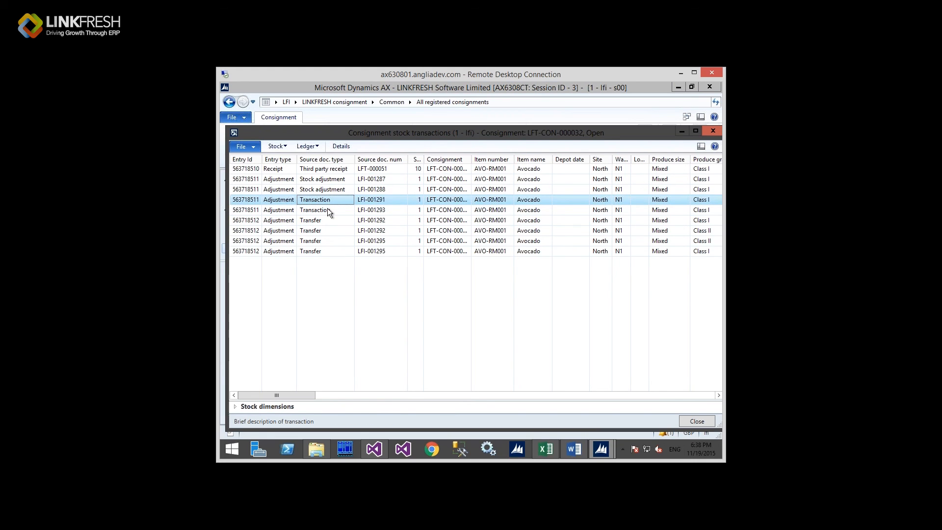
{"action": "left_click", "coordinate": [328, 208]}
{"action": "left_click", "coordinate": [328, 202]}
{"action": "left_click", "coordinate": [328, 210]}
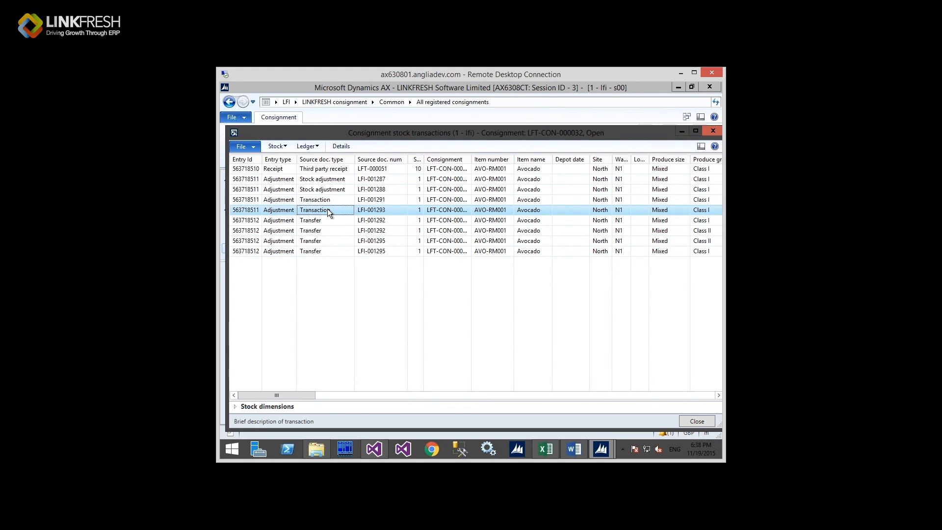
{"action": "left_click", "coordinate": [325, 181]}
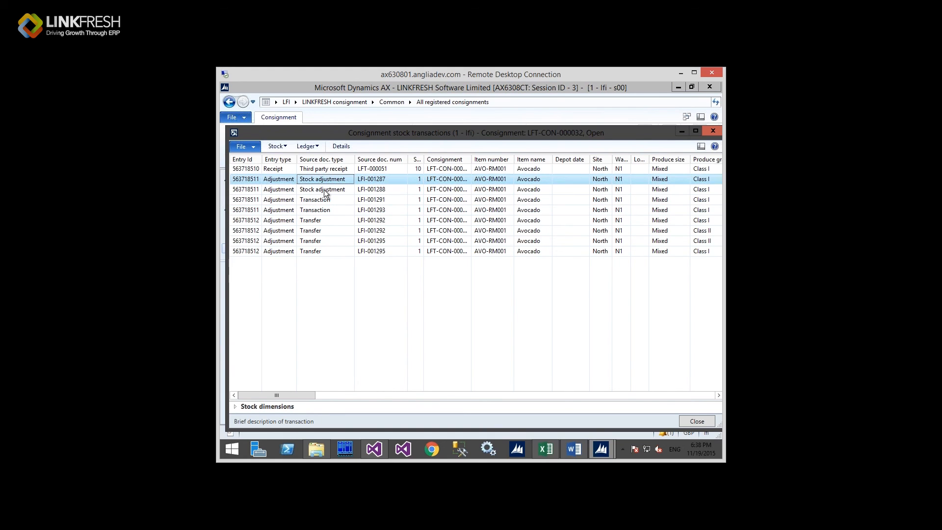
{"action": "left_click", "coordinate": [323, 191]}
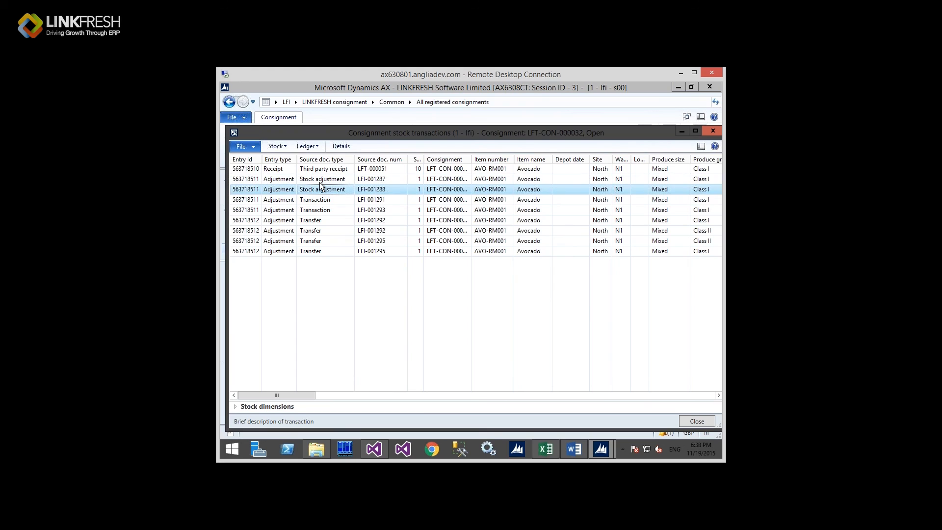